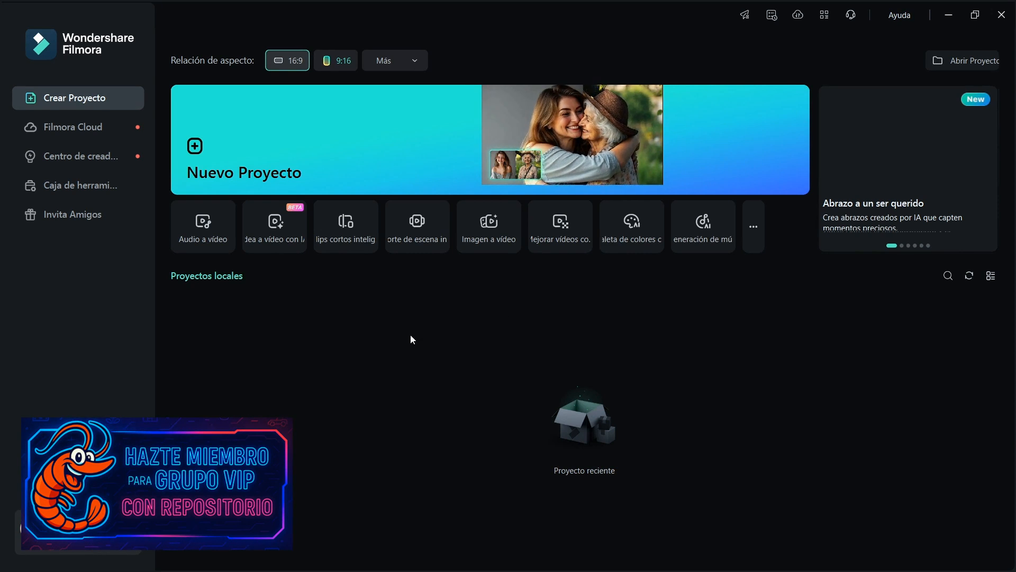
Create a new 16:9 project and import video clips 1 and 2 into the project media folder
left_click(258, 163)
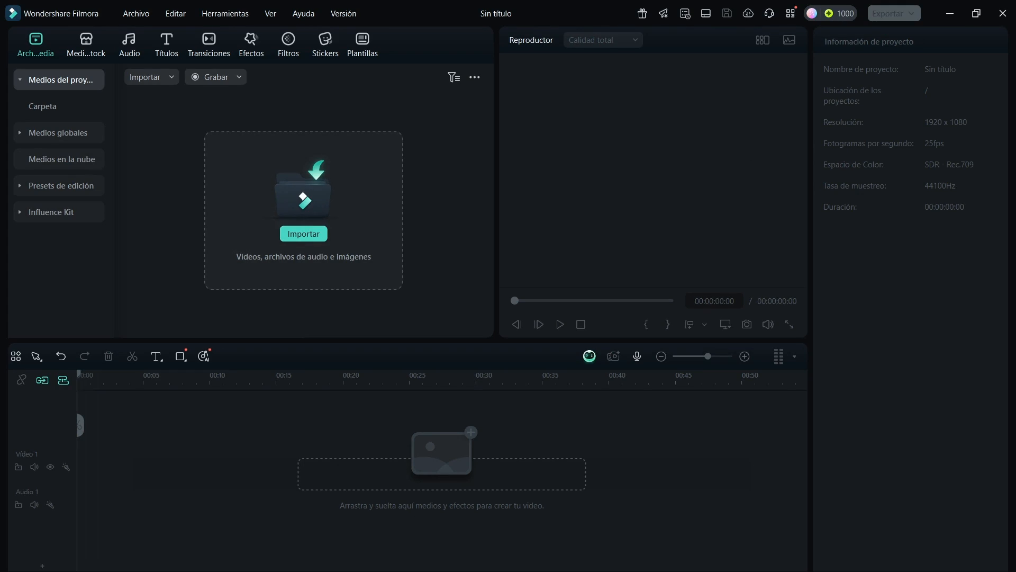
left_click_drag(447, 151, 195, 167)
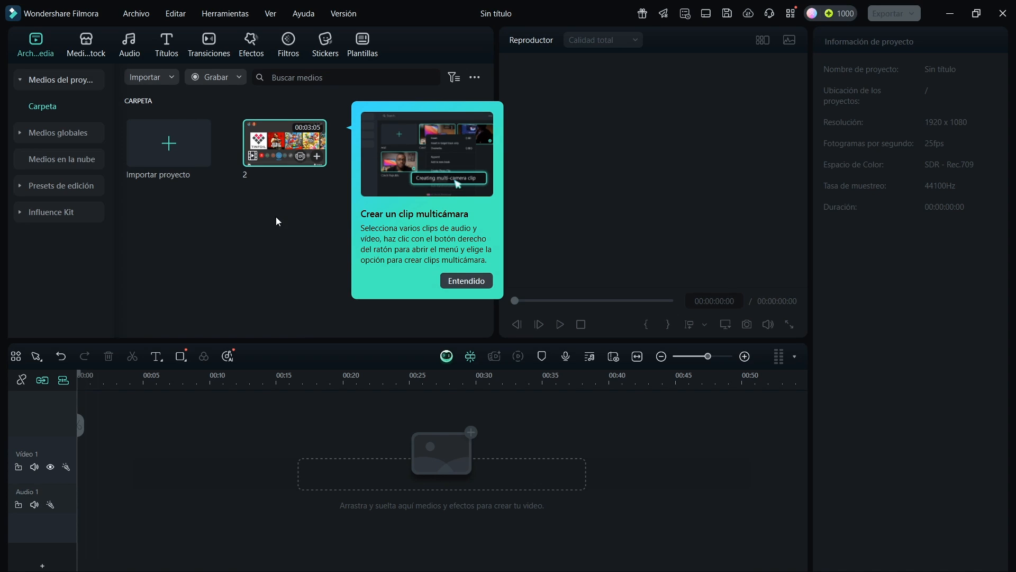
left_click(469, 286)
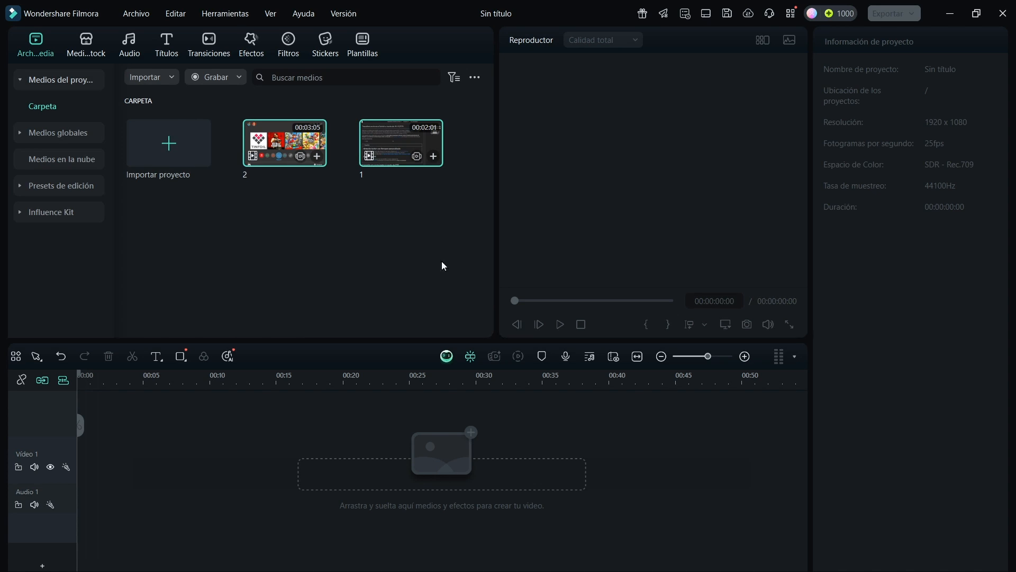
Place clip 1 at the start of the Video 1 track, matching the project settings to the media at 1920 x 1080 60fps
left_click(369, 209)
left_click_drag(382, 157, 112, 468)
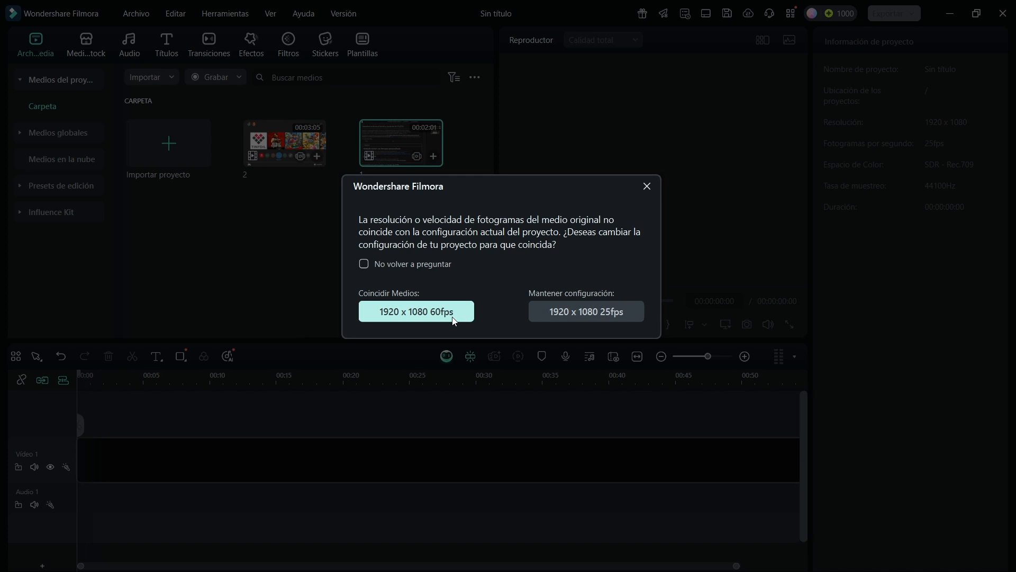
left_click(436, 314)
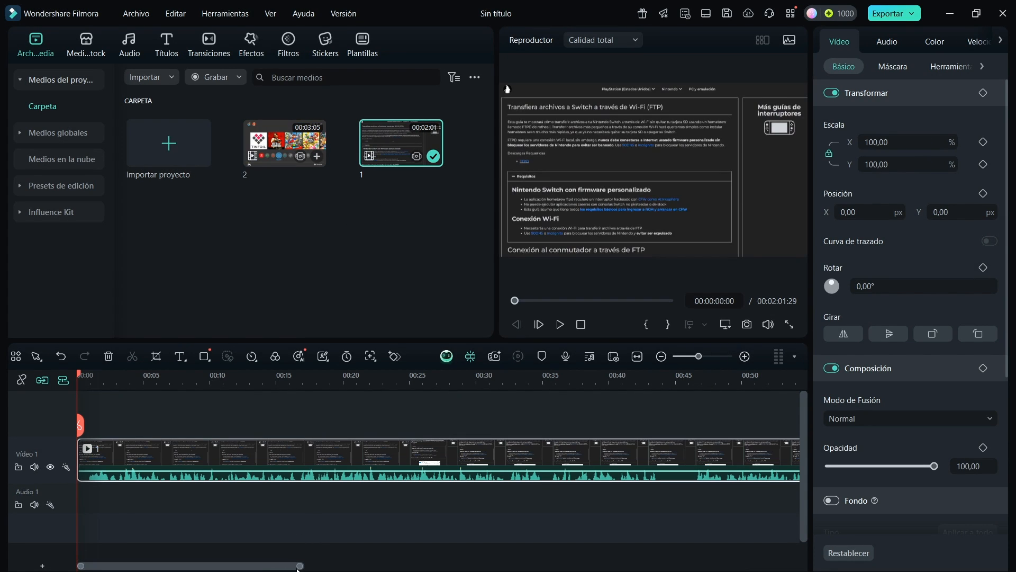
Append clip 2 directly after the end of clip 1 on the Video 1 track
scroll(508, 566, "right", 3)
scroll(508, 570, "right", 10)
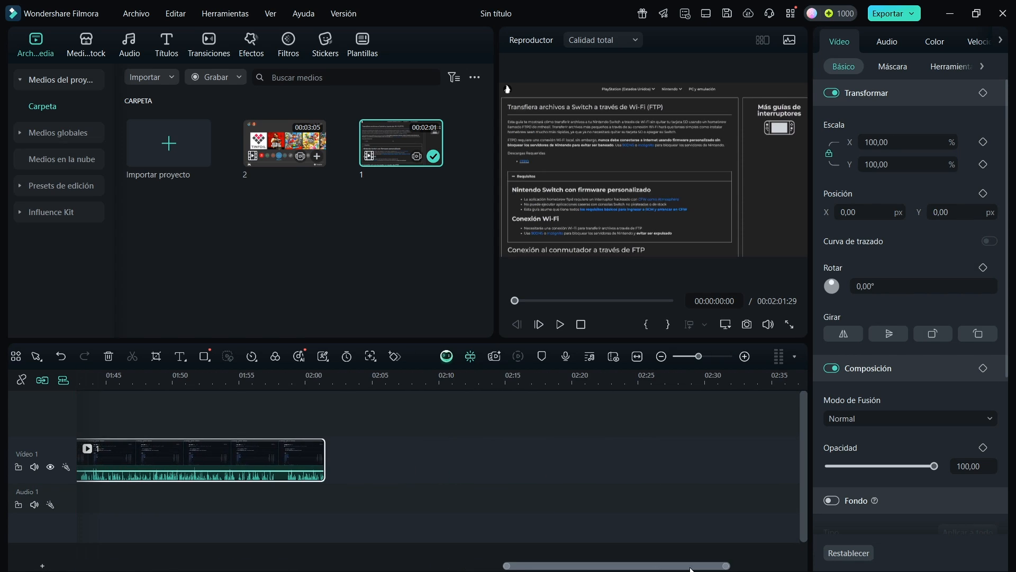
left_click_drag(284, 143, 365, 467)
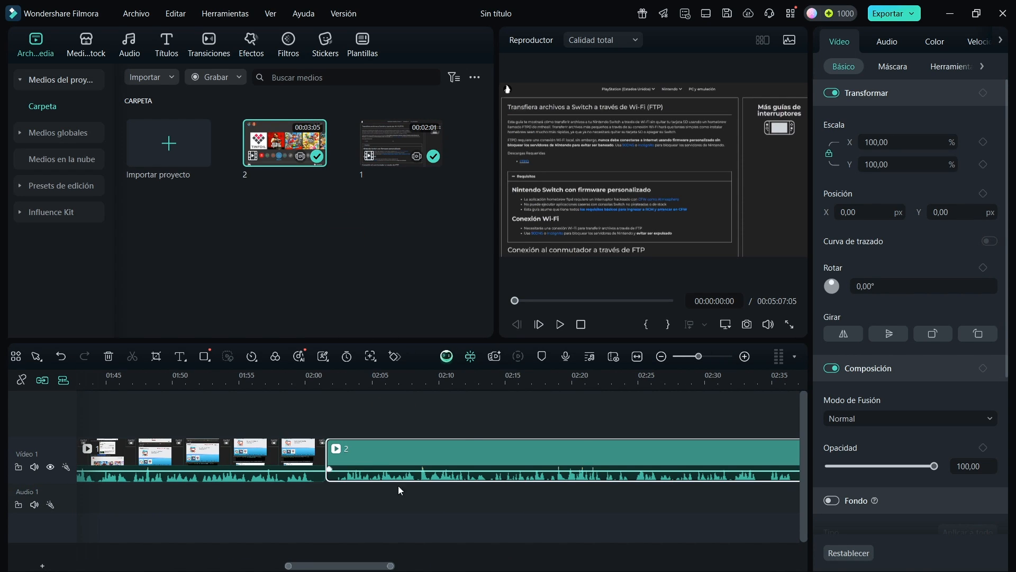
left_click_drag(330, 567, 125, 568)
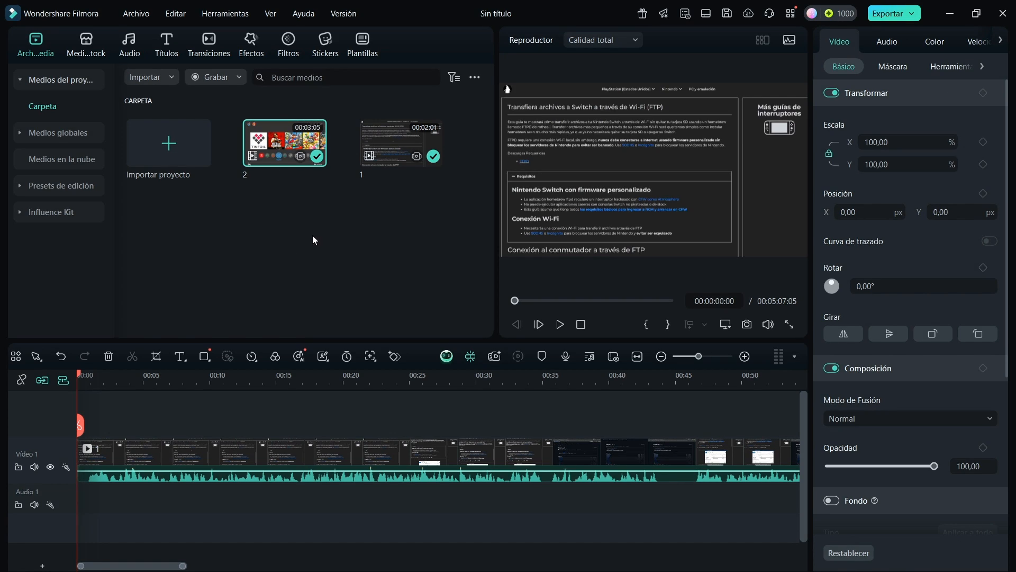
Analyze clip 2 with silence detection and export the result to the timeline
left_click(223, 15)
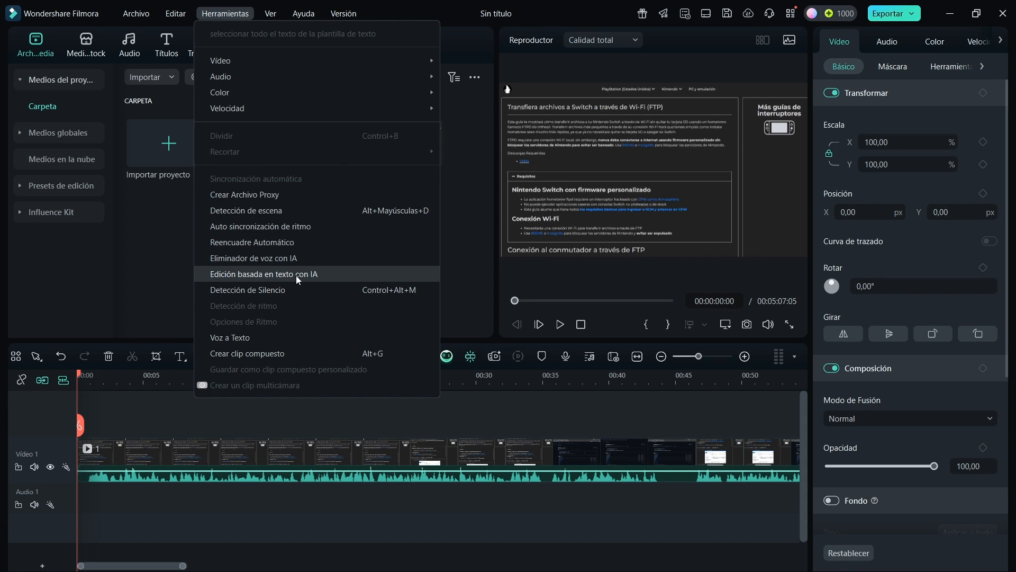
left_click(638, 190)
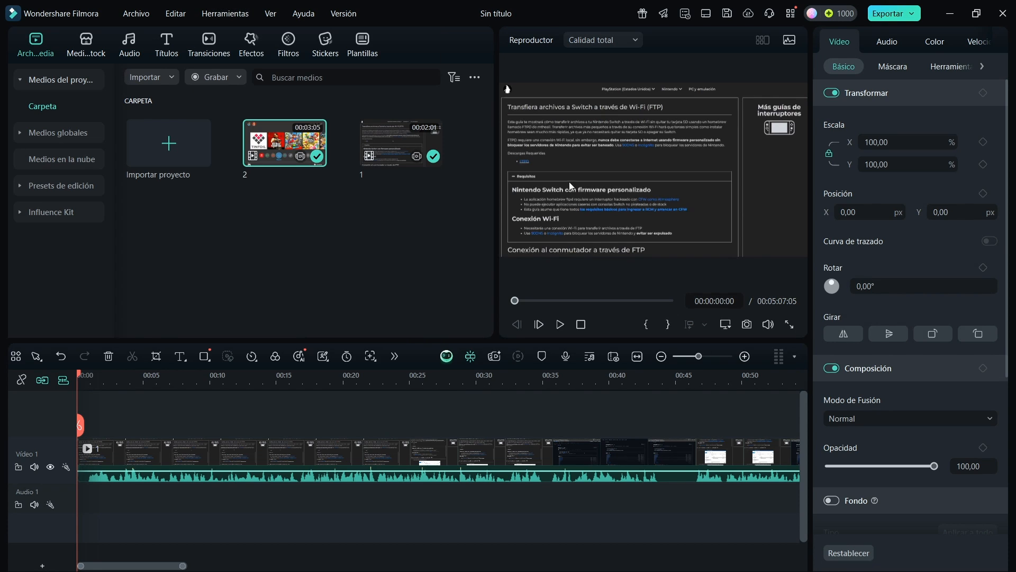
left_click(234, 18)
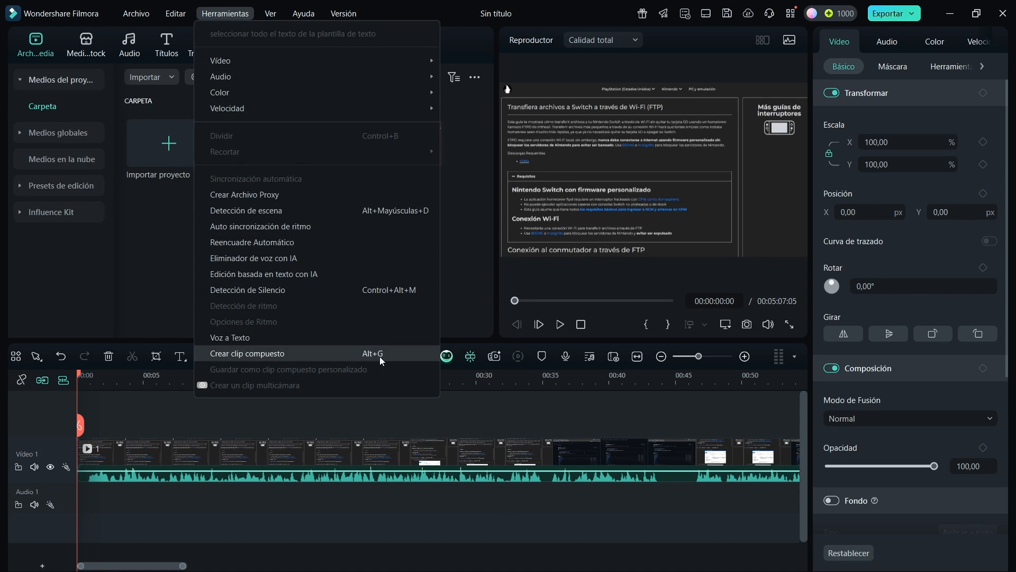
left_click(284, 291)
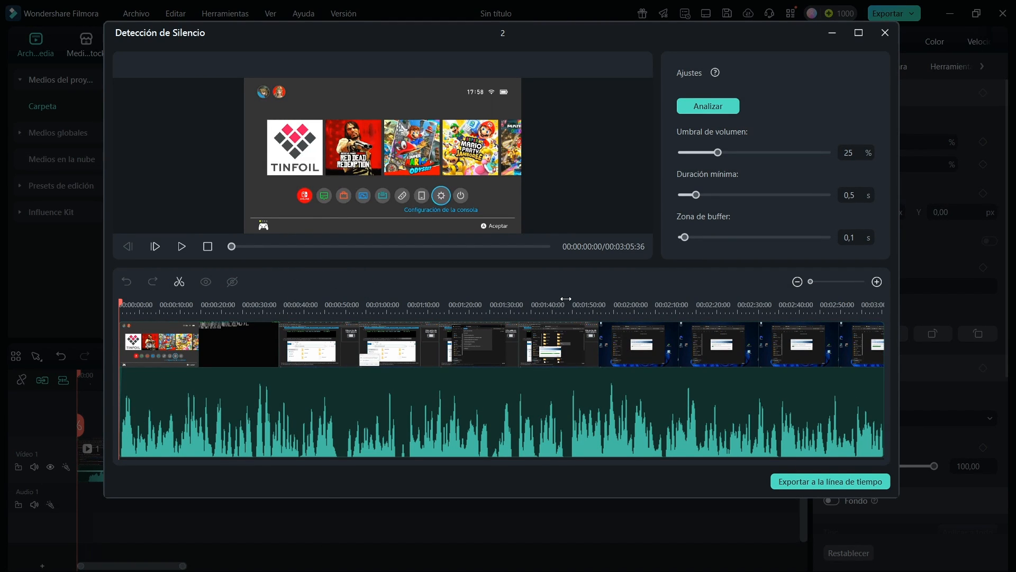
left_click(725, 107)
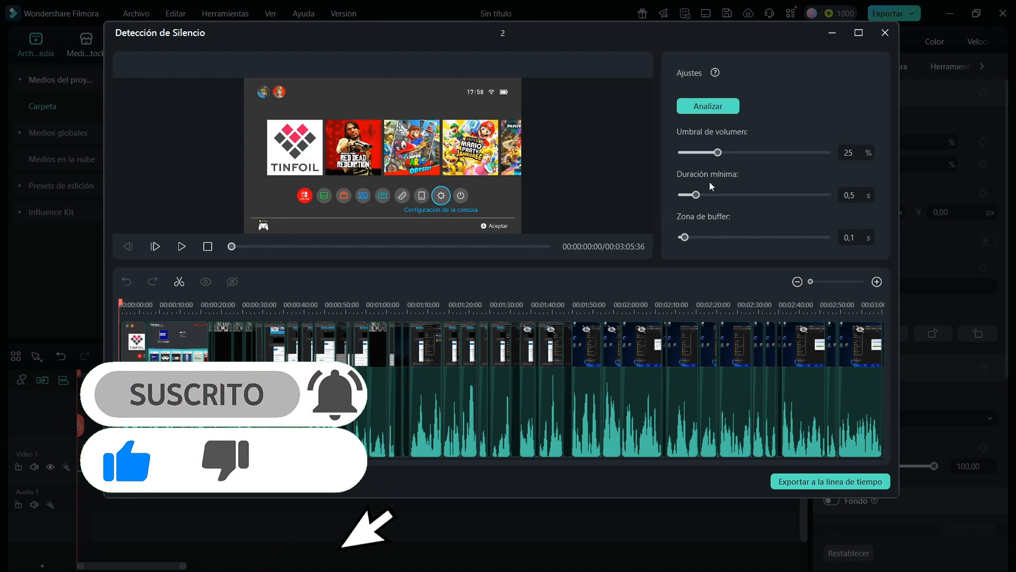
left_click(817, 483)
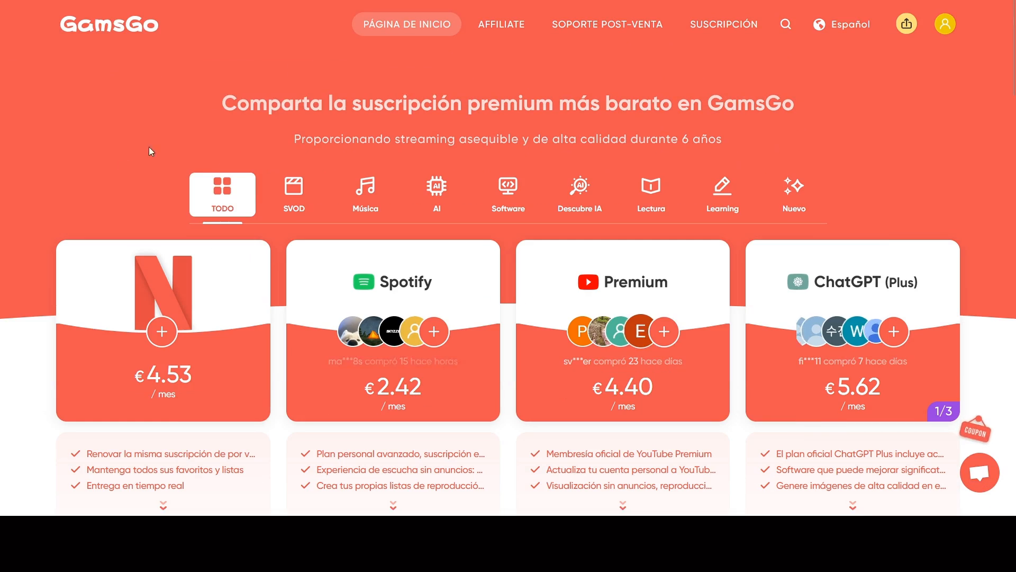
Switch to the browser, view the Filmora subscription page on GamsGo, and return to Filmora
mouse_move(38, 3)
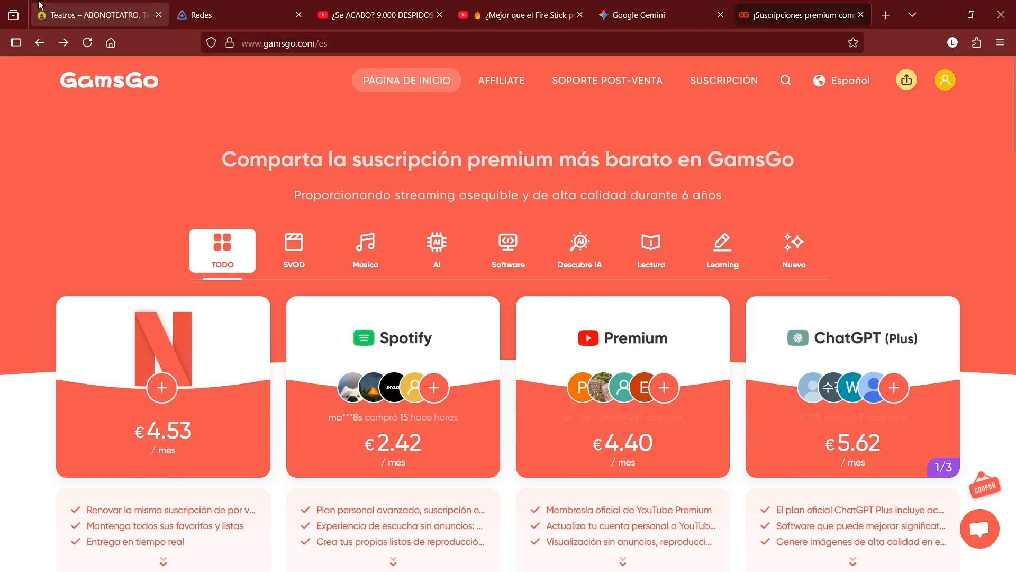
left_click(63, 43)
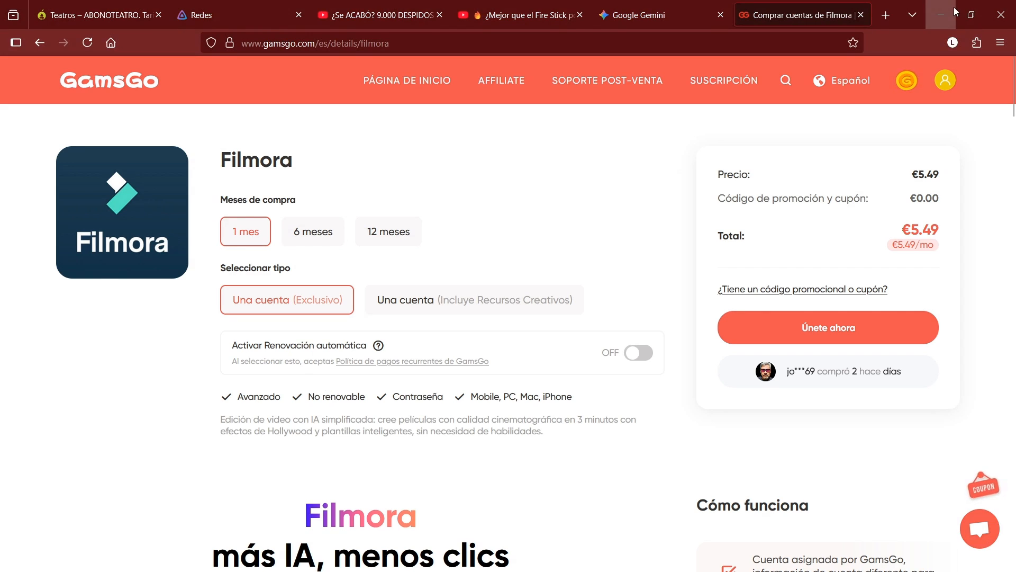
left_click(942, 14)
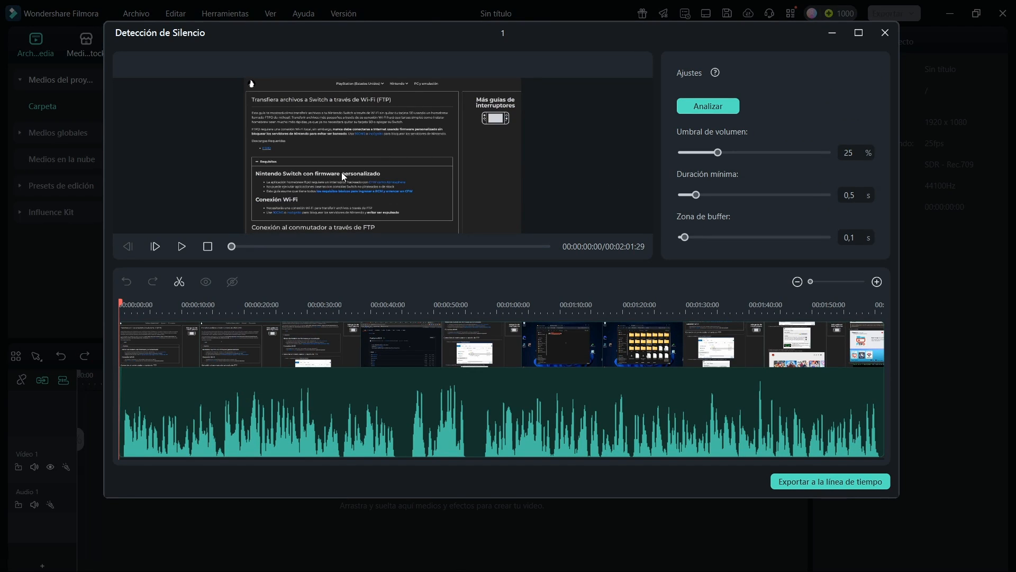
Analyze clip 1 for silence and export it to the timeline, matching the project to 1920 x 1080 60fps without asking again
left_click(701, 108)
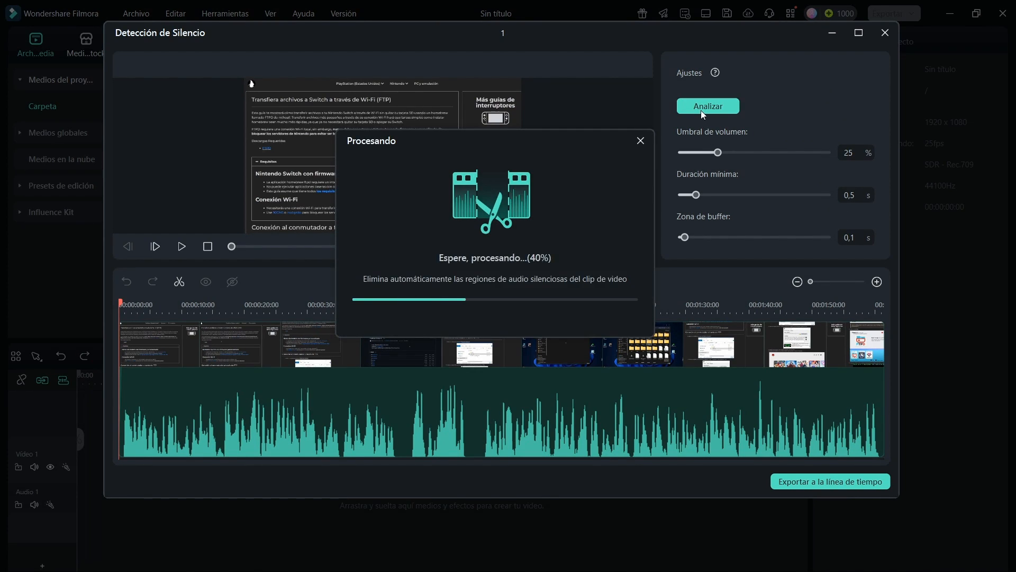
left_click(829, 485)
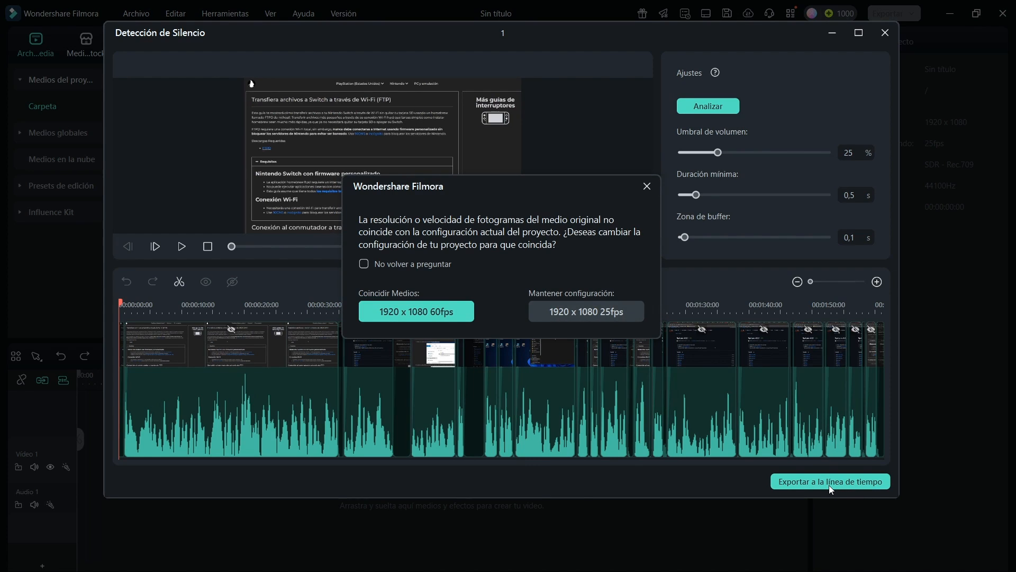
left_click(397, 266)
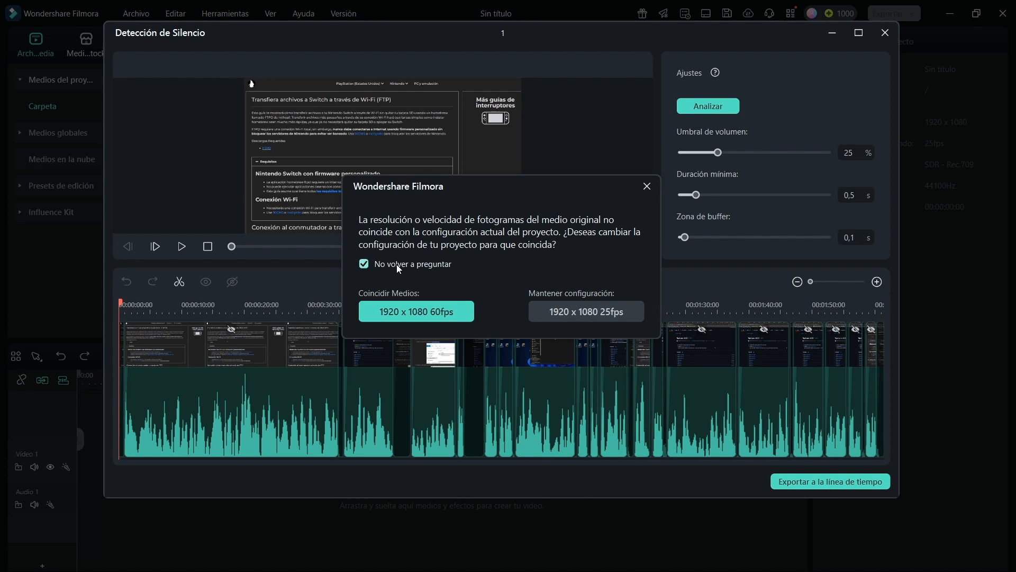
left_click(414, 312)
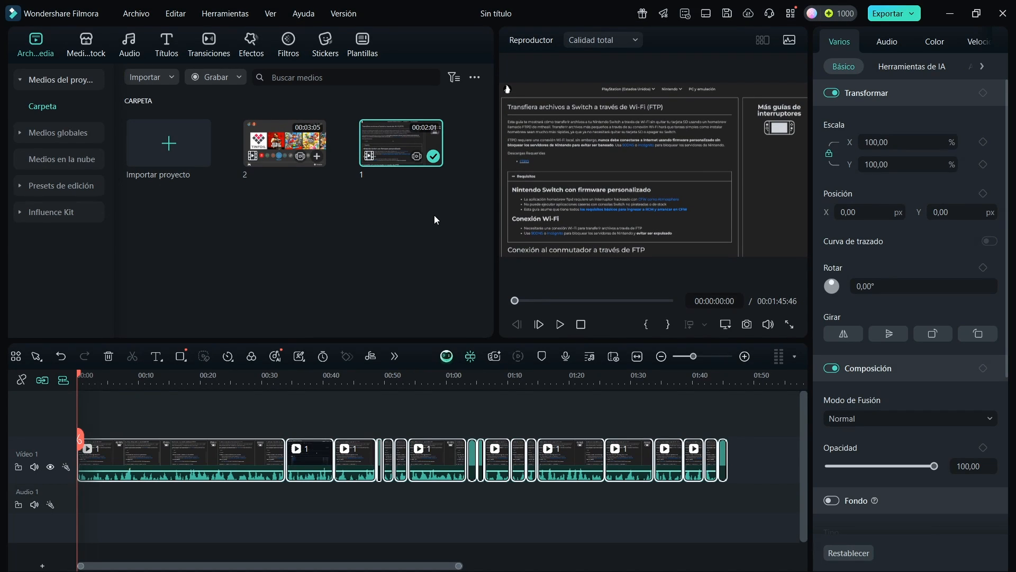
left_click(288, 142)
left_click(400, 145)
left_click(291, 146)
left_click(399, 151)
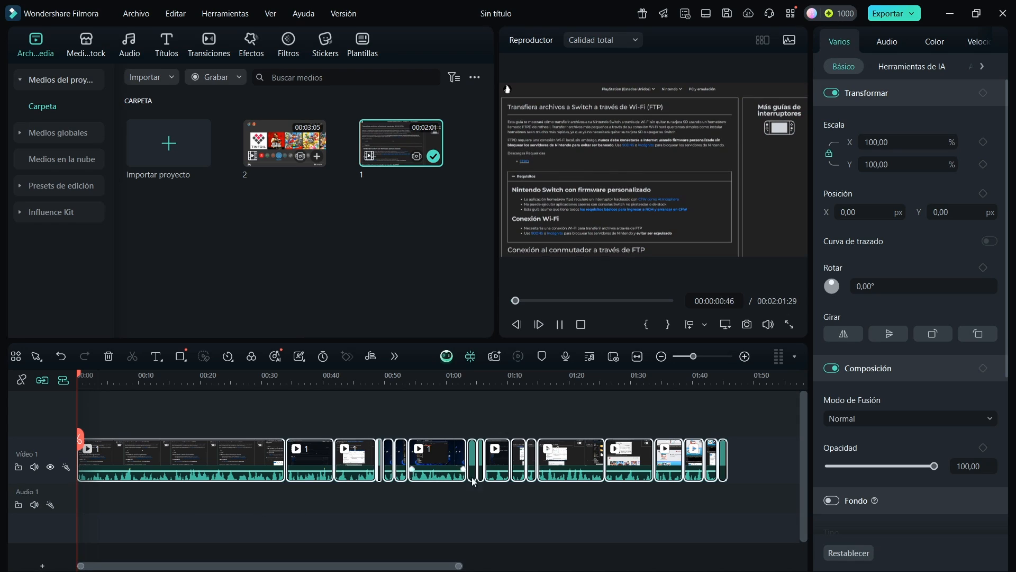
Run silence detection on clip 2 and export the result to the timeline at the end of clip 1's segments
left_click(758, 459)
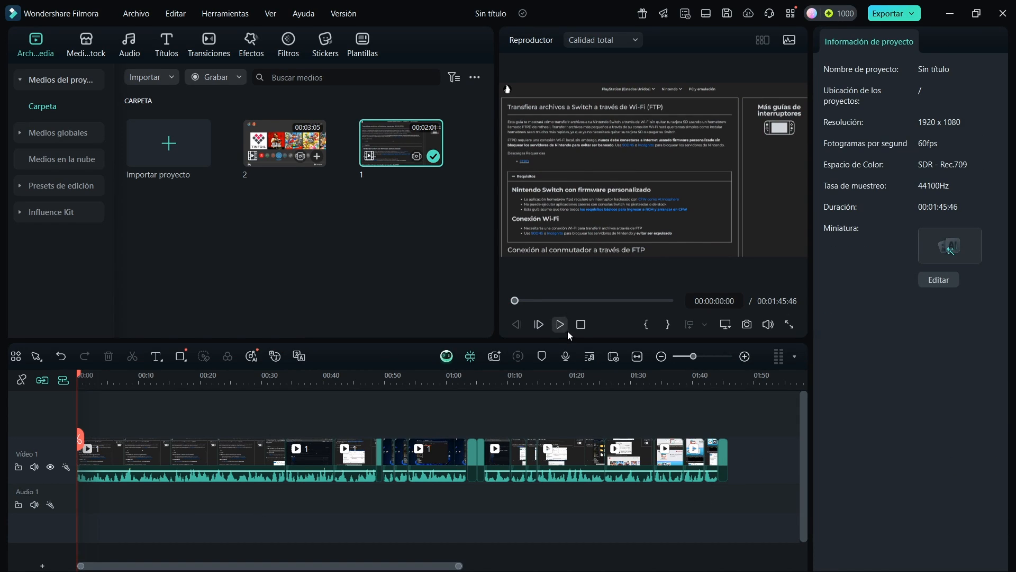
left_click(736, 386)
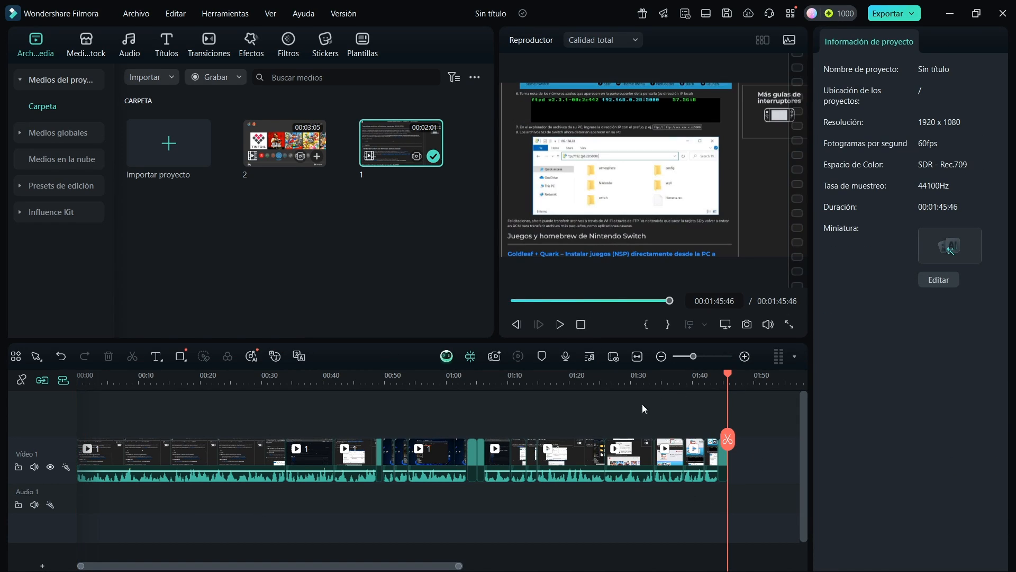
left_click(294, 158)
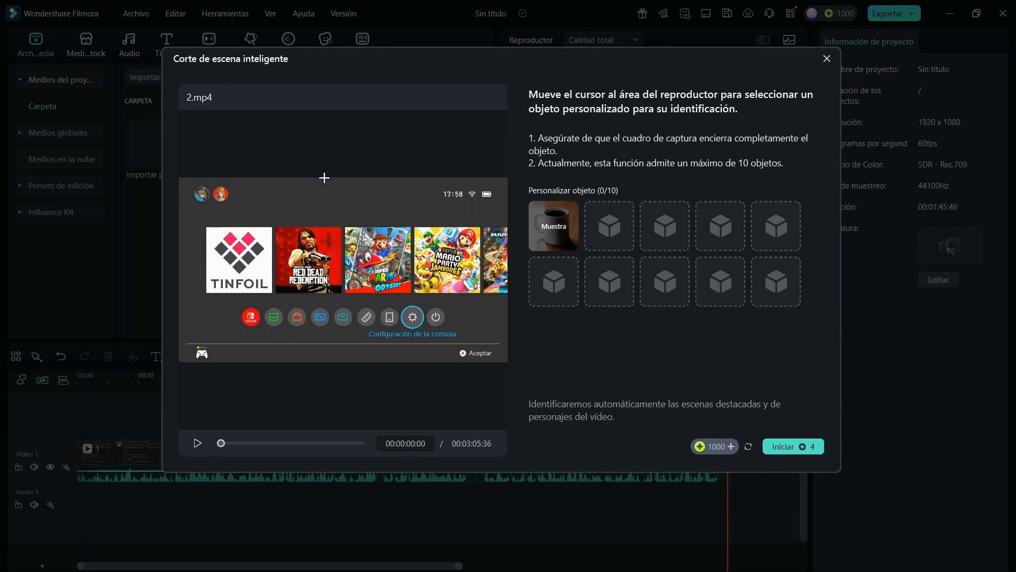
left_click(827, 60)
left_click(225, 13)
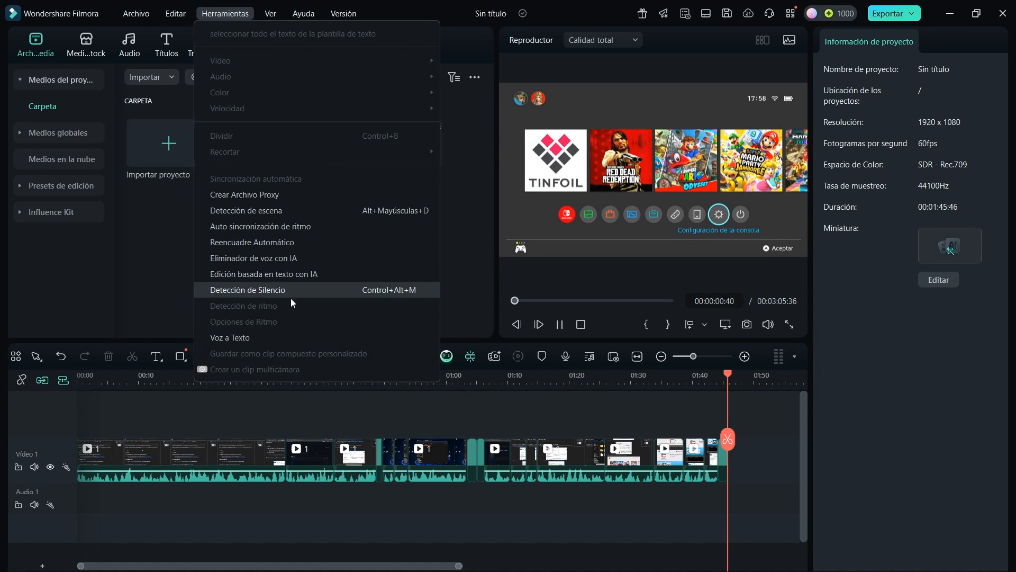
left_click(284, 294)
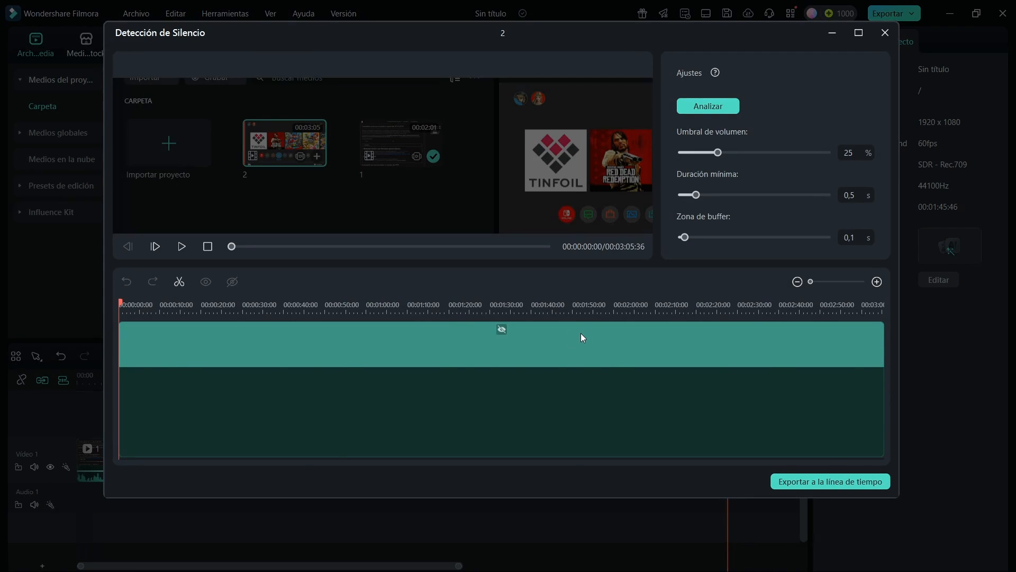
left_click(708, 107)
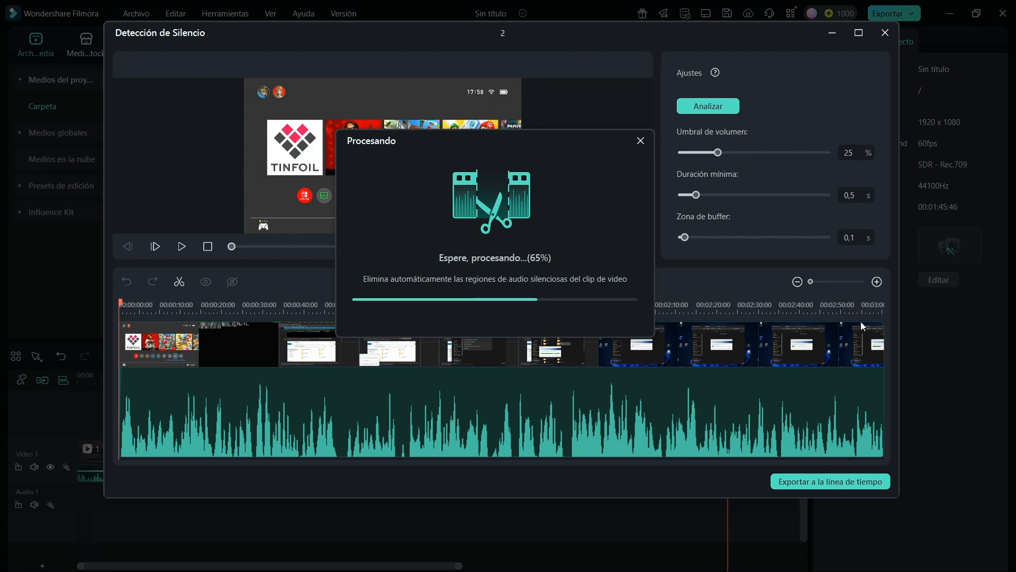
left_click(846, 483)
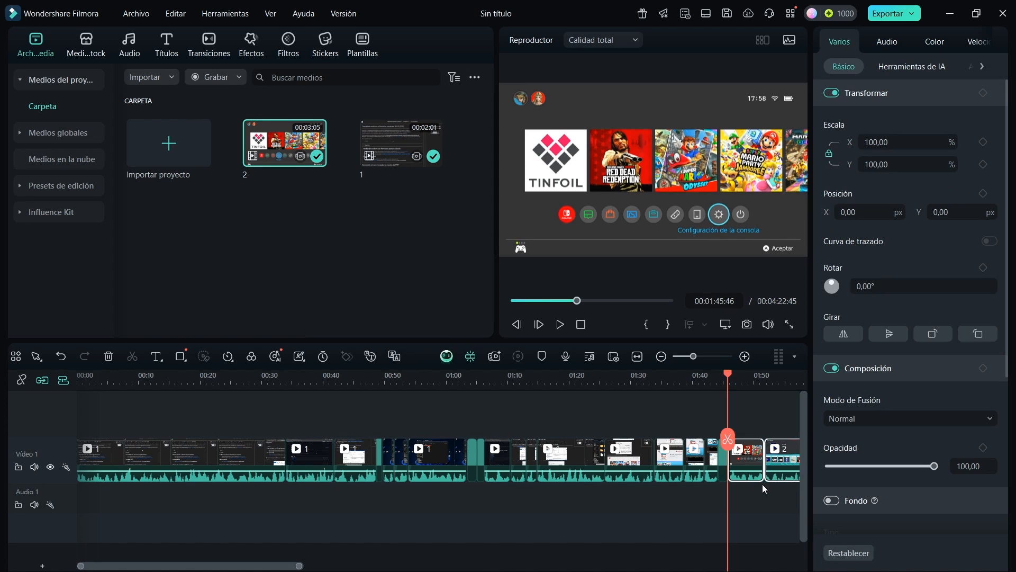
Generate smart AI background music for the full edited sequence, starting from the beginning of the timeline
left_click_drag(299, 565, 372, 568)
left_click(280, 522)
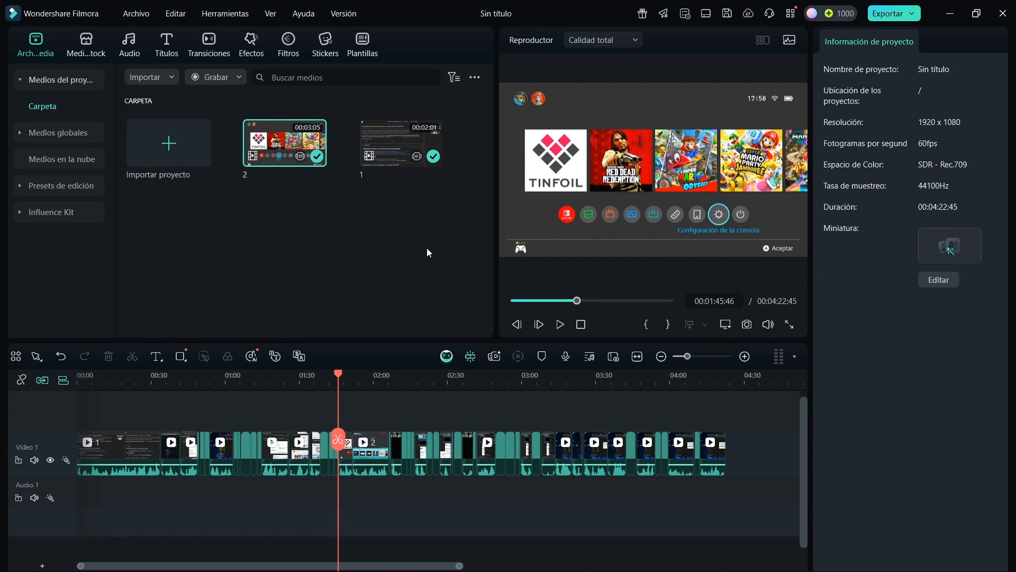
left_click_drag(339, 375, 16, 399)
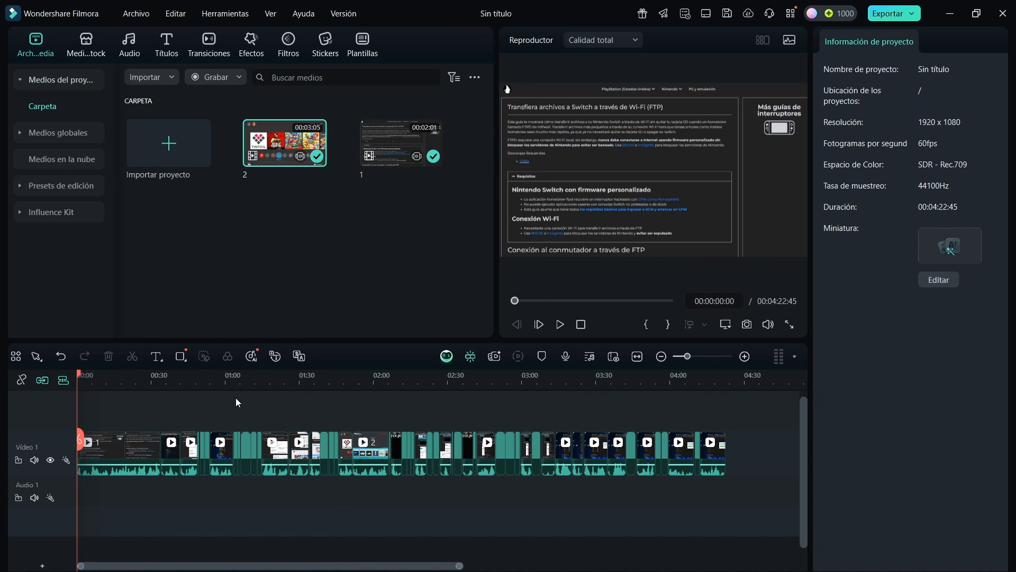
left_click(251, 356)
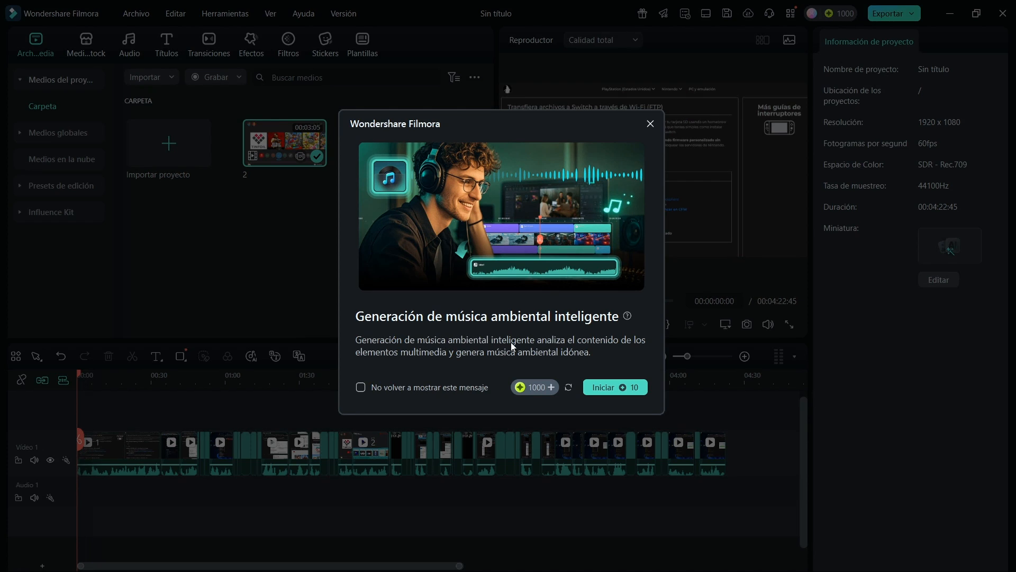
left_click(607, 392)
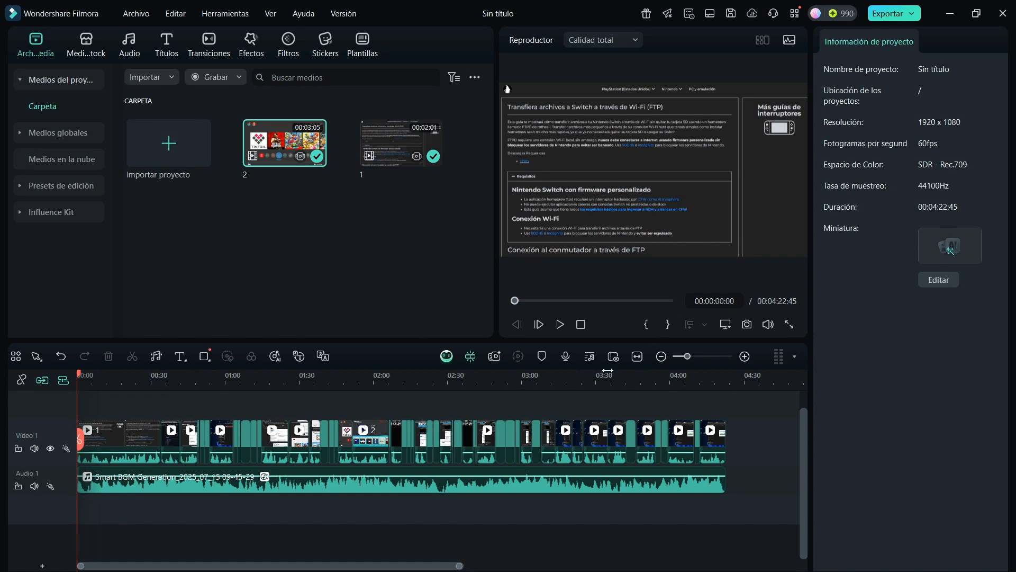
Play a short preview of the generated music and lower its volume to -39 dB
left_click(557, 327)
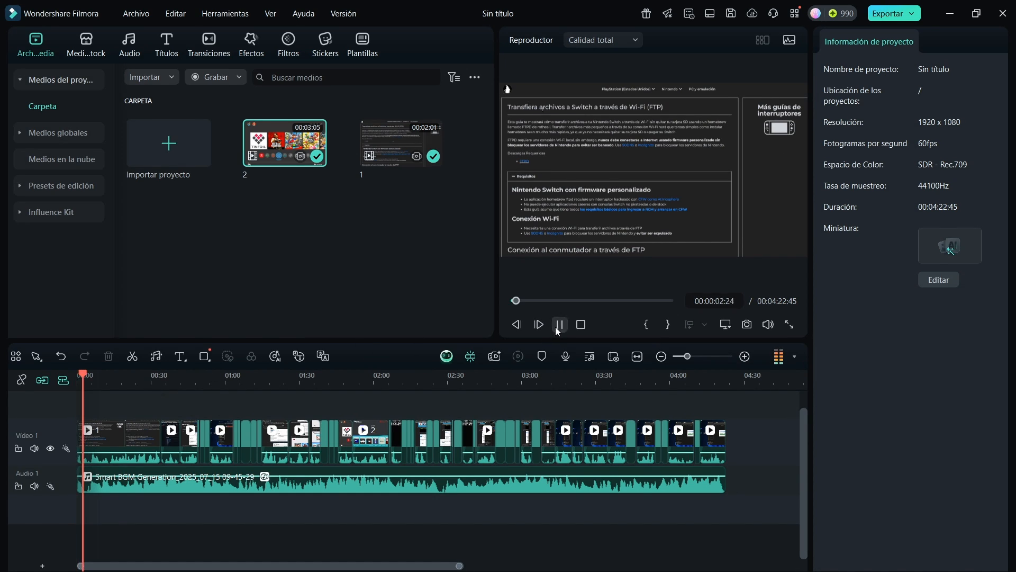
left_click(557, 328)
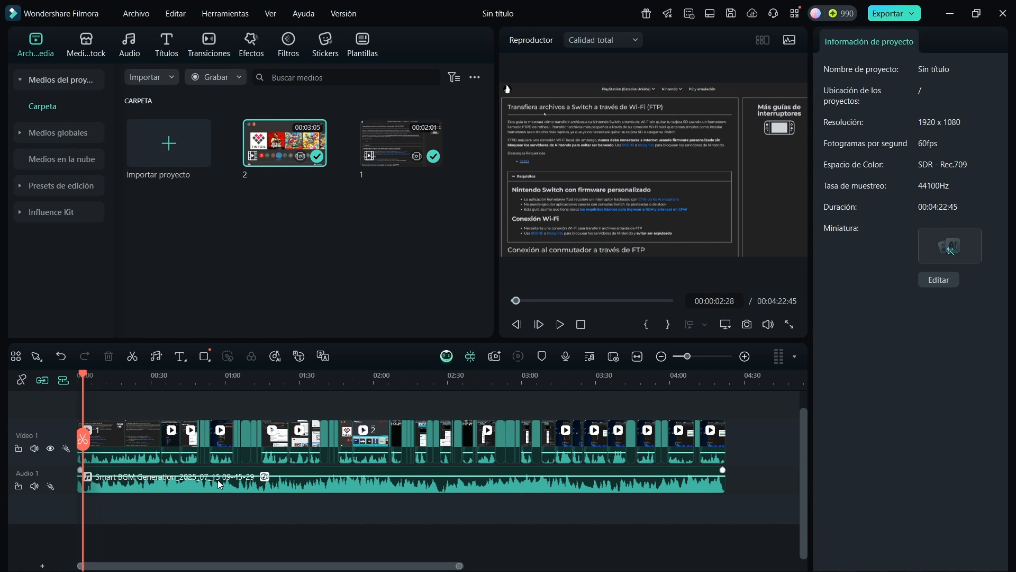
left_click_drag(220, 484, 217, 486)
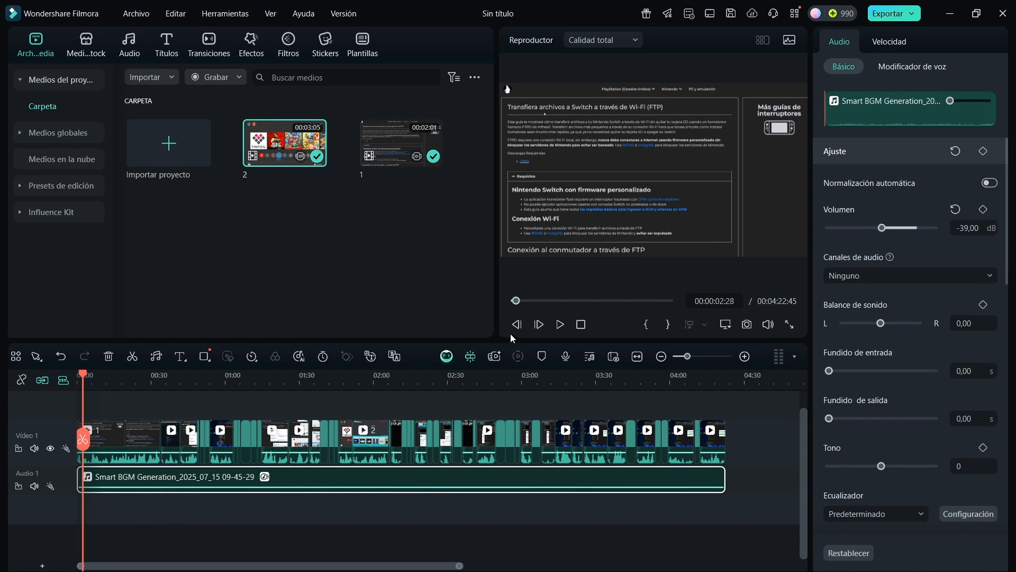
Undo the background music's last volume change and set its volume to -25.50 dB, checking the mix by playback
left_click(560, 328)
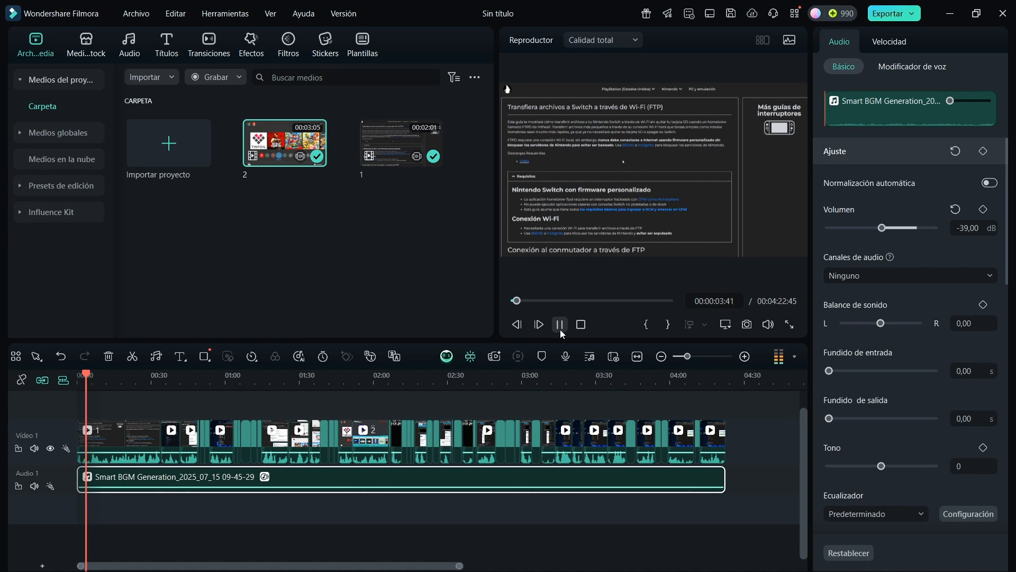
key("ctrl+z")
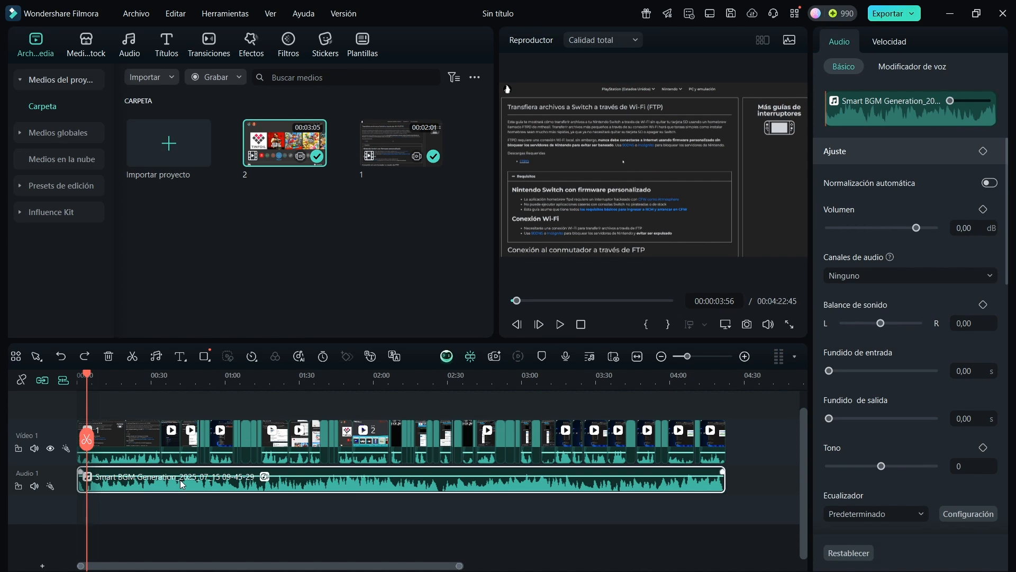
left_click_drag(181, 478, 173, 484)
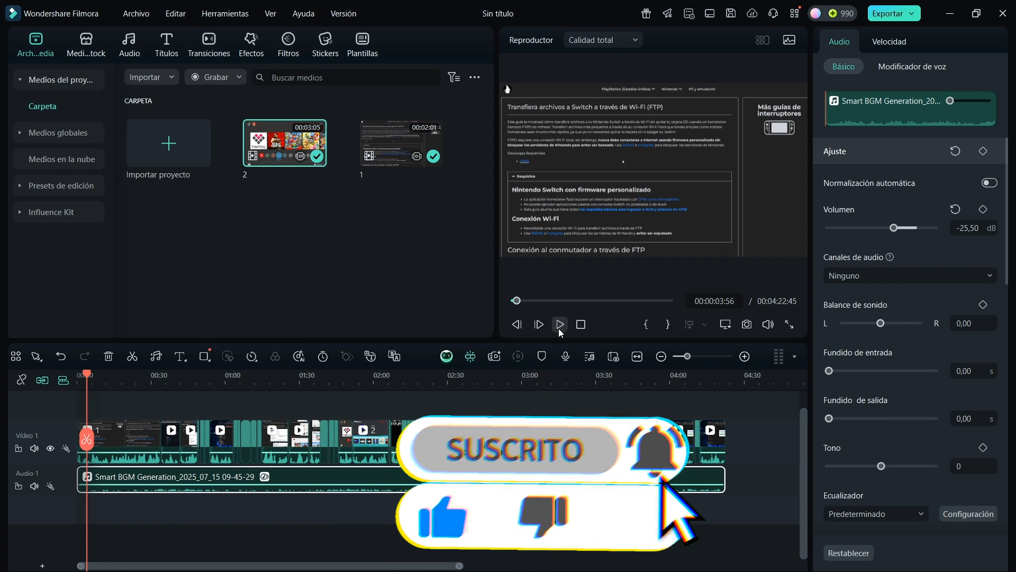
left_click(559, 328)
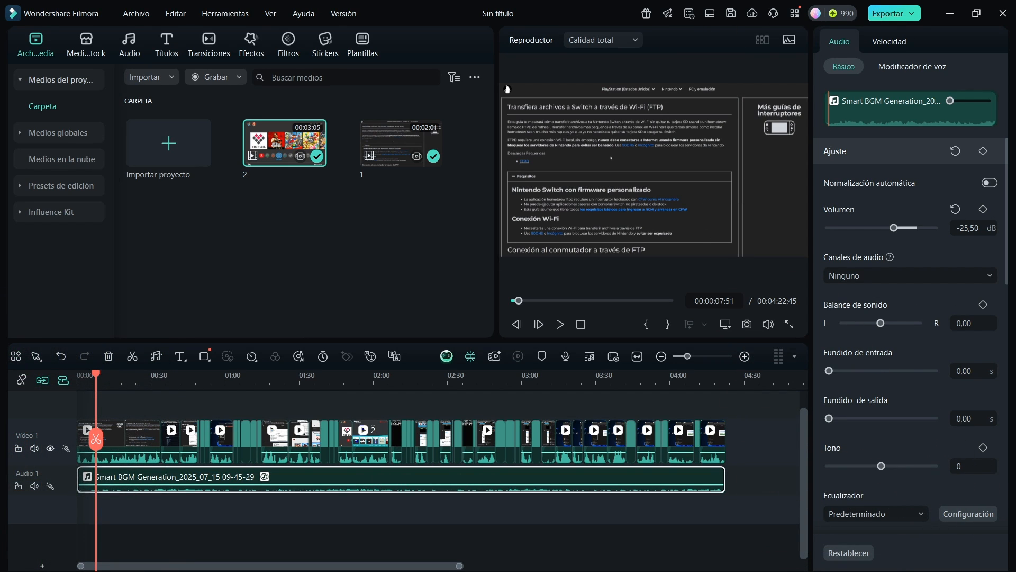
Generate AI images from the prompt "Quiero que generes una persona que va a encender su consola Nintendo Switch para empezar a jugar"
left_click(86, 45)
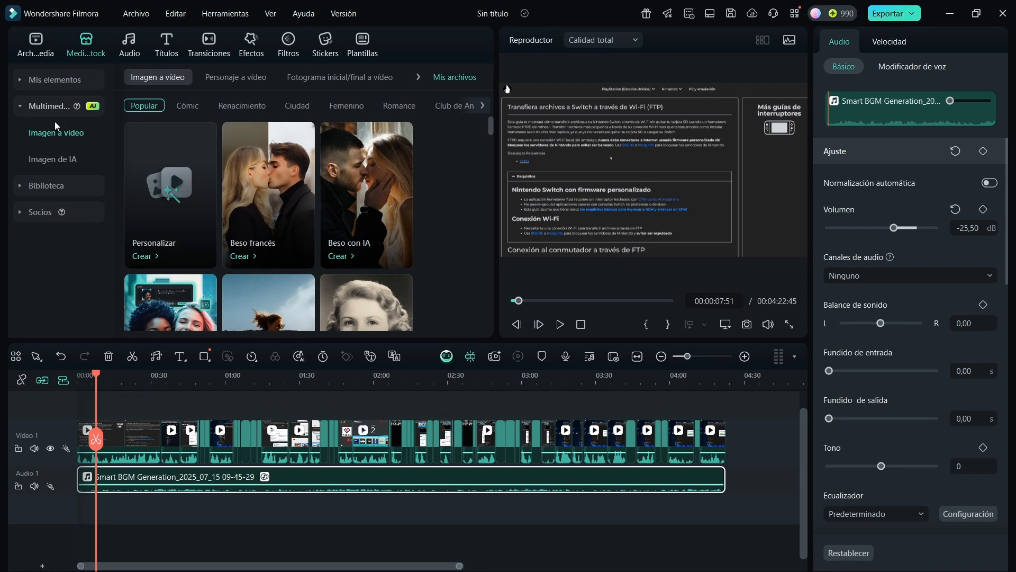
mouse_move(77, 106)
scroll(386, 242, "down", 3)
scroll(386, 241, "down", 3)
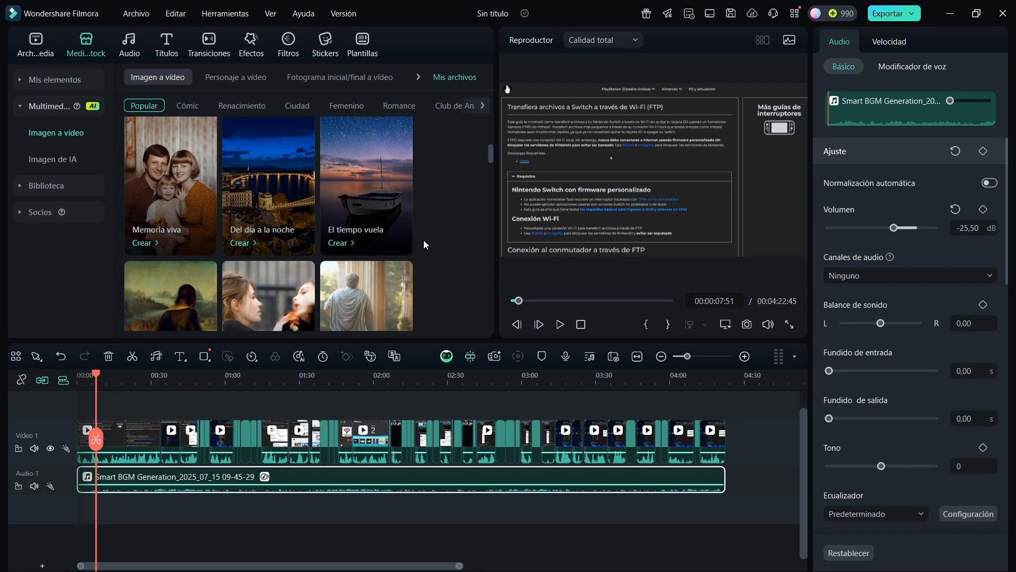
left_click(42, 159)
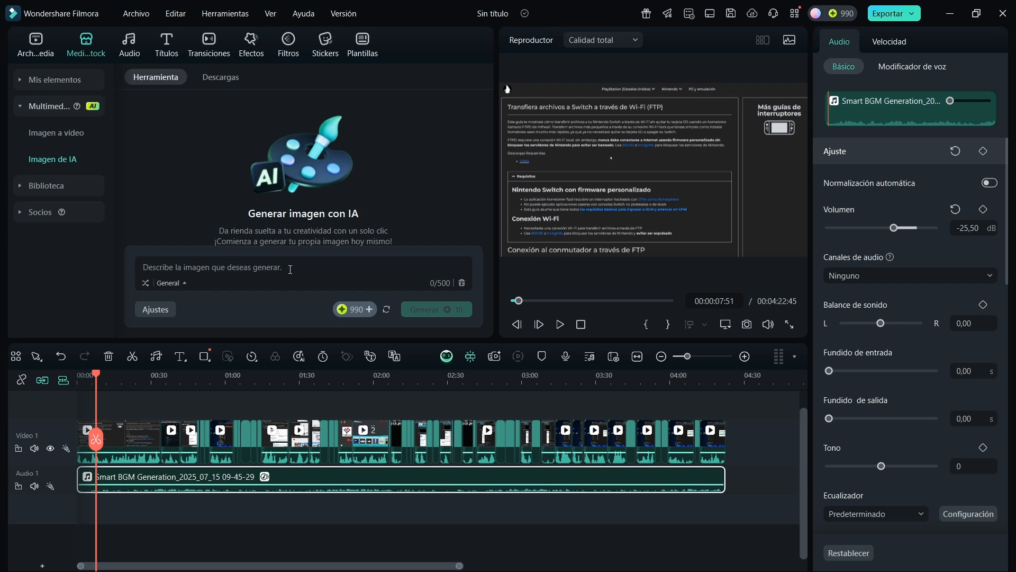
type("Quiero que generes una persona que va a encender su consola Nintendo Switch para empezar a jugar")
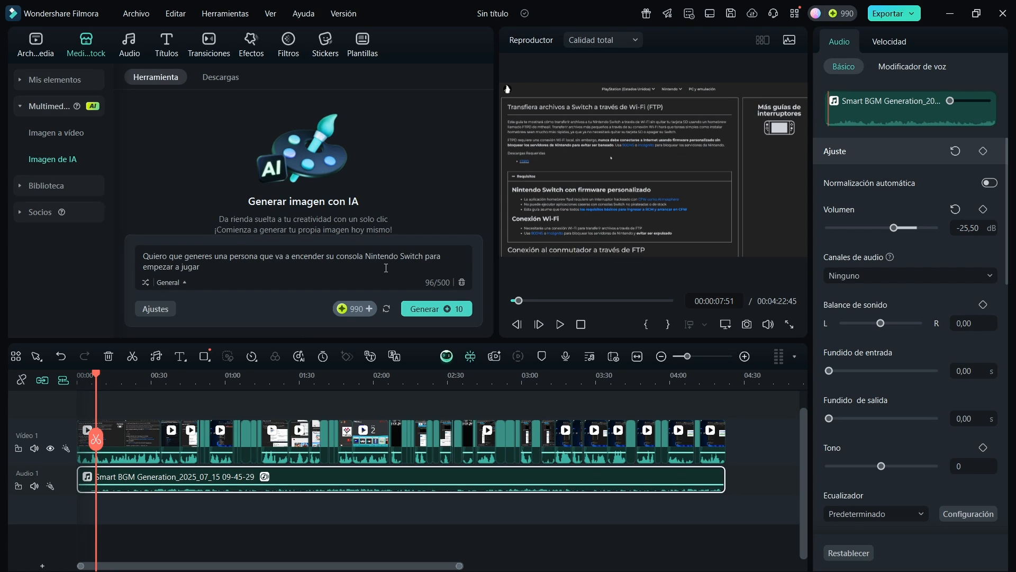
left_click(426, 309)
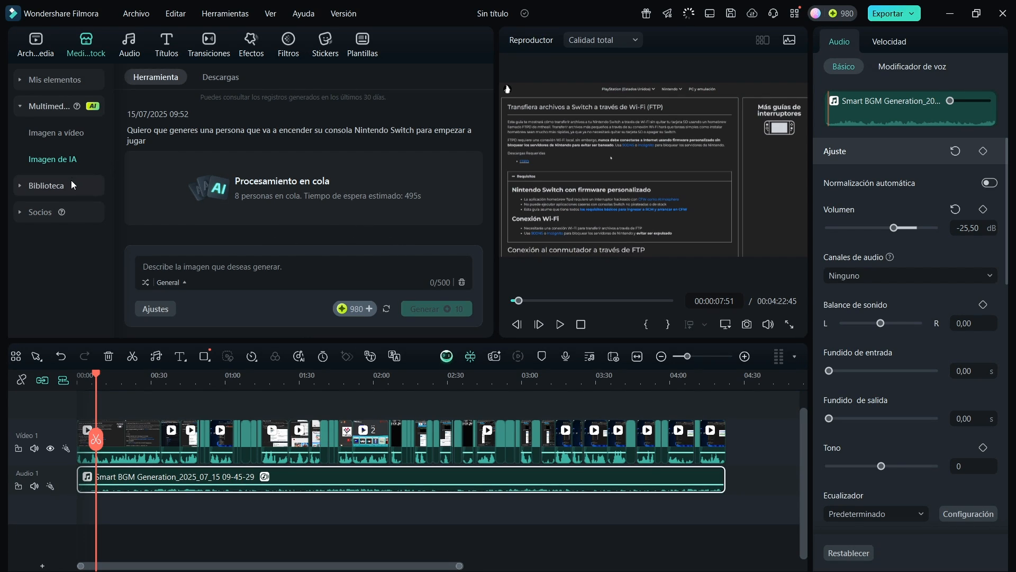
Look through the stock media library, the AI image queue, and the AI speech-to-text and translation options for subtitles
left_click(49, 190)
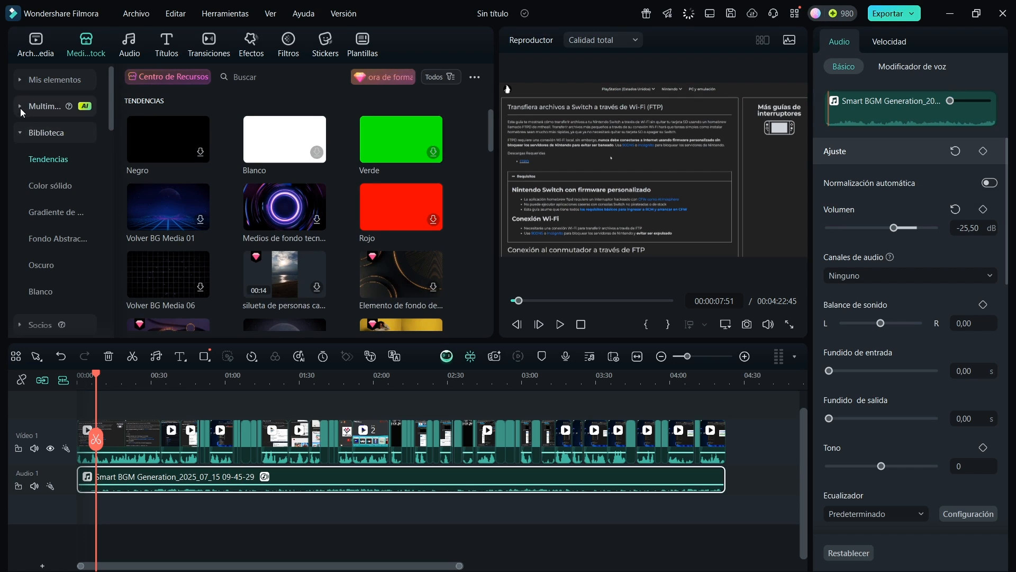
left_click(39, 107)
left_click(66, 162)
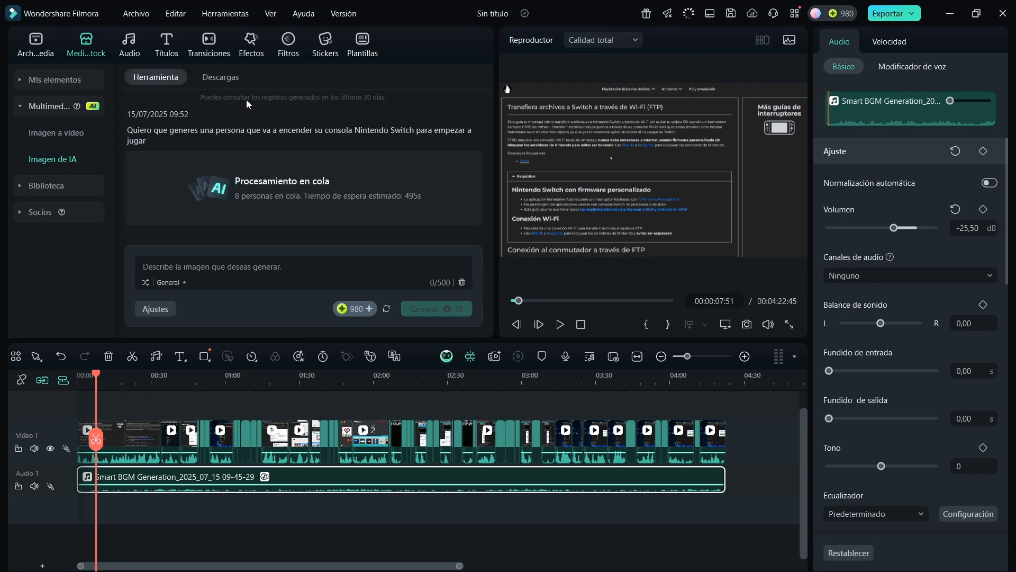
left_click(169, 48)
left_click(62, 106)
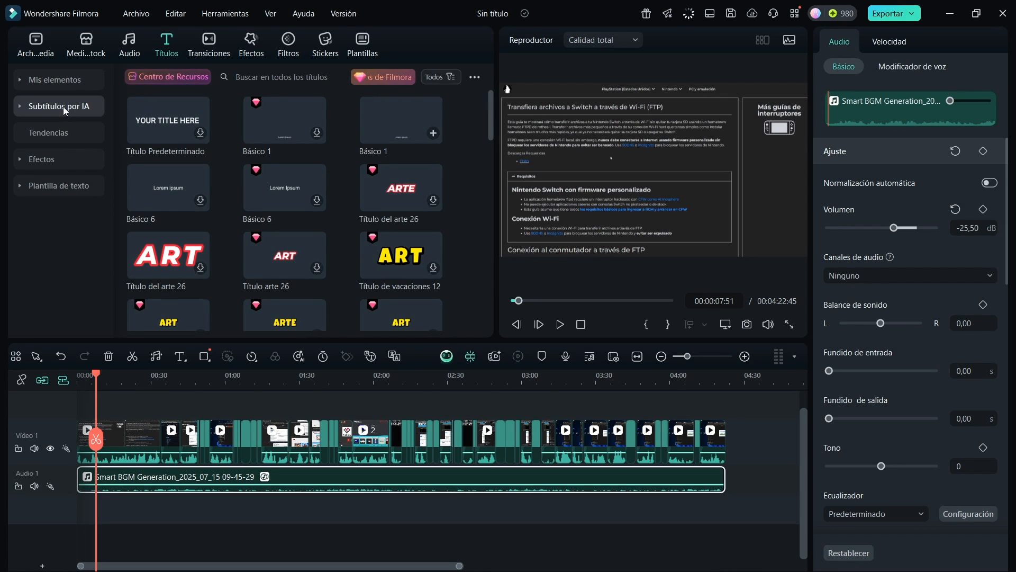
left_click(21, 106)
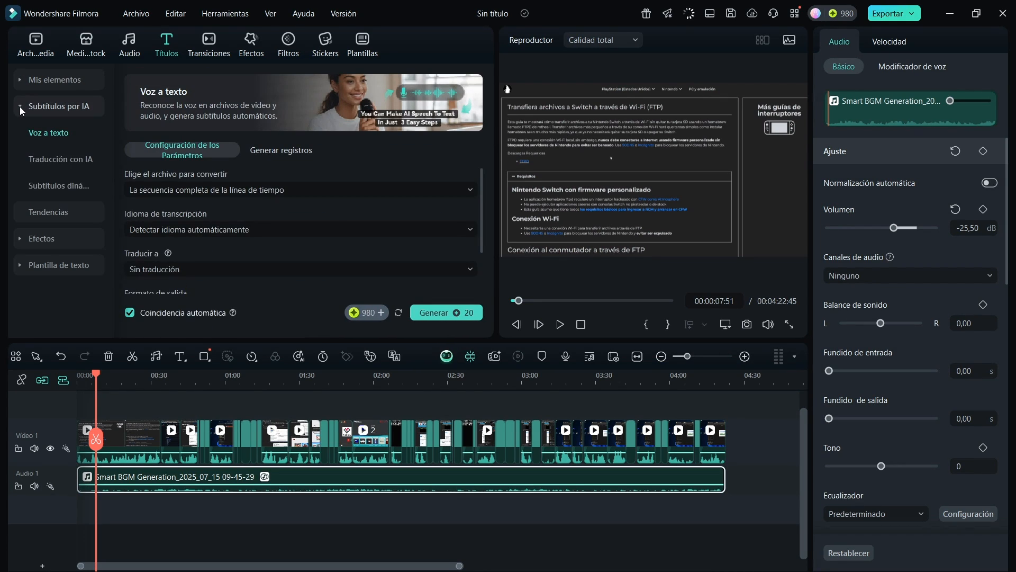
left_click(41, 158)
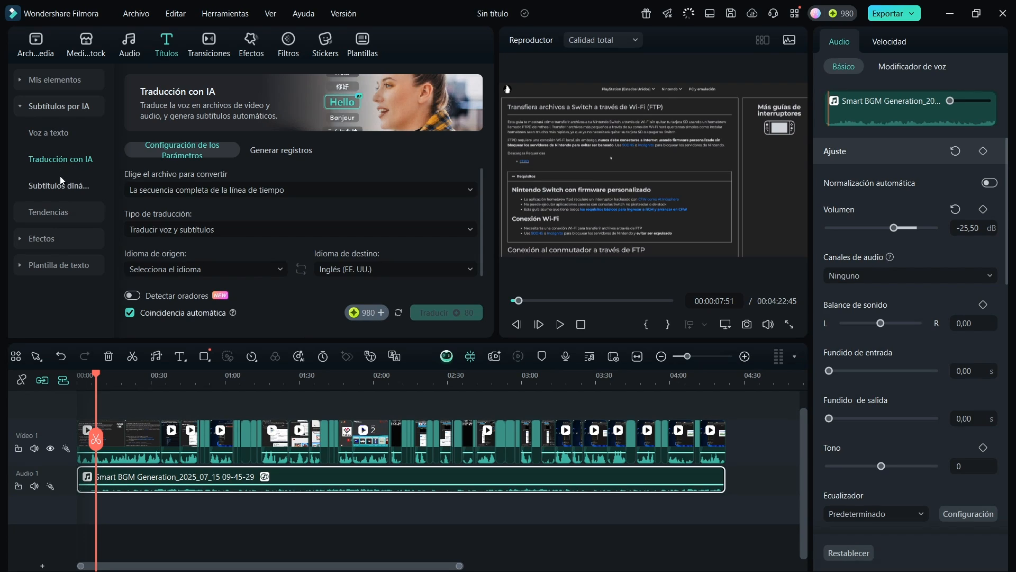
Browse the available transitions, stickers, AI sticker generator, templates and filters
left_click(218, 55)
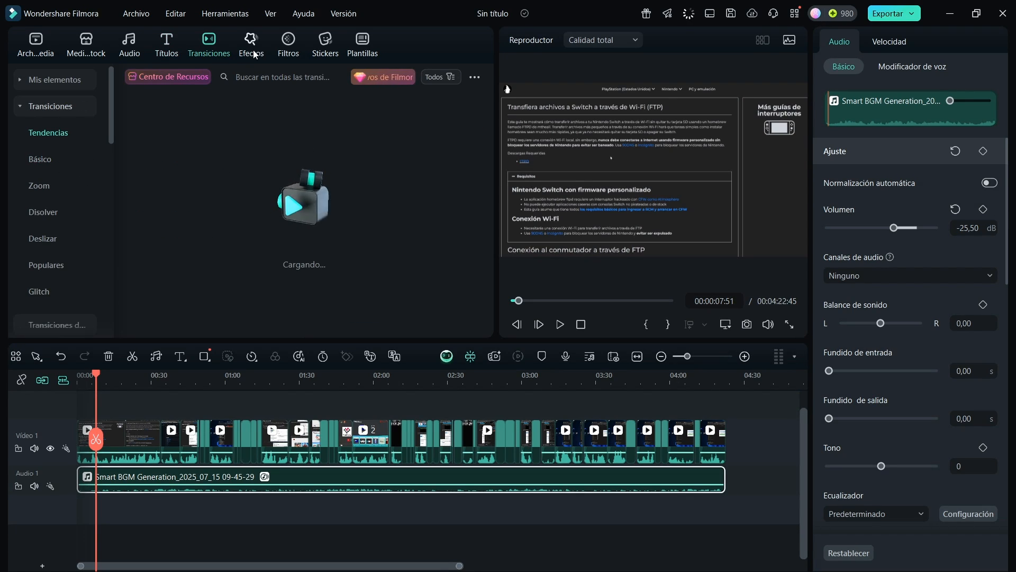
left_click(325, 45)
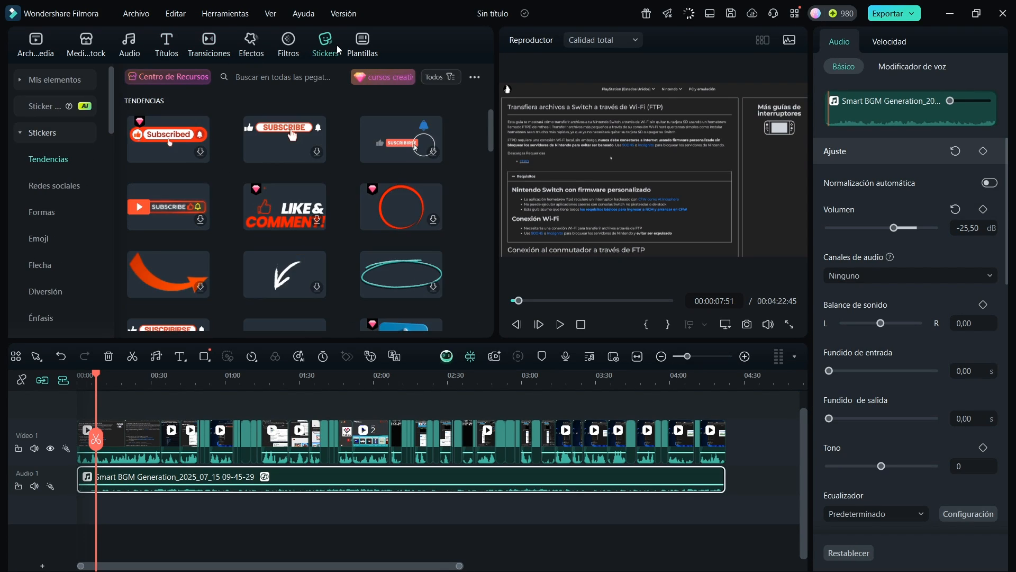
left_click(48, 107)
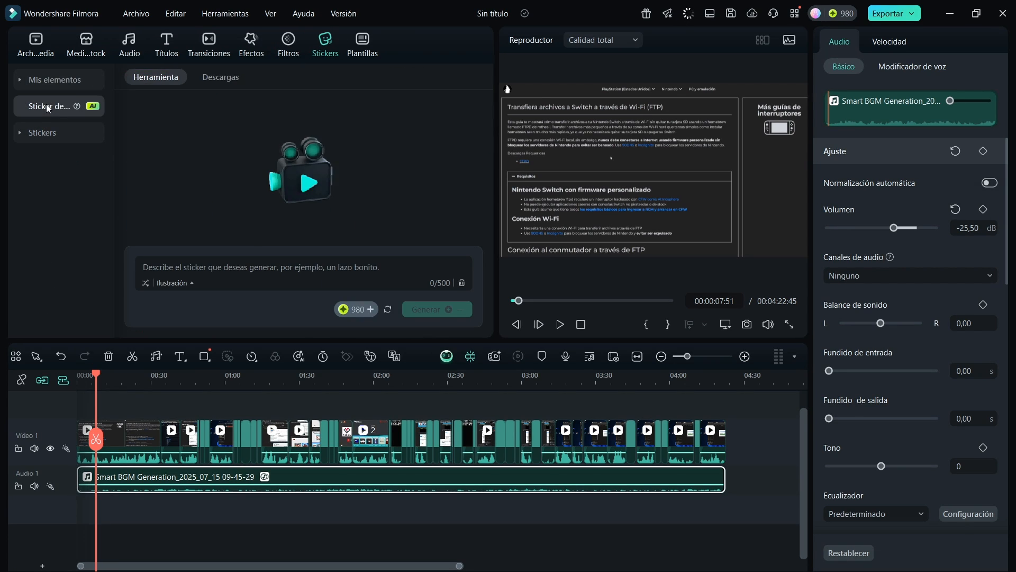
left_click(374, 53)
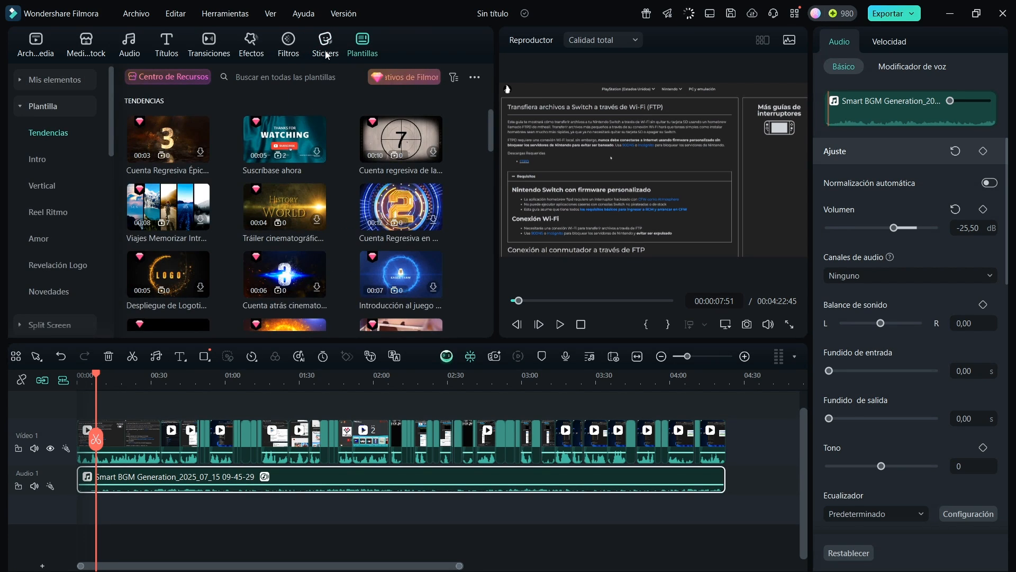
left_click(288, 51)
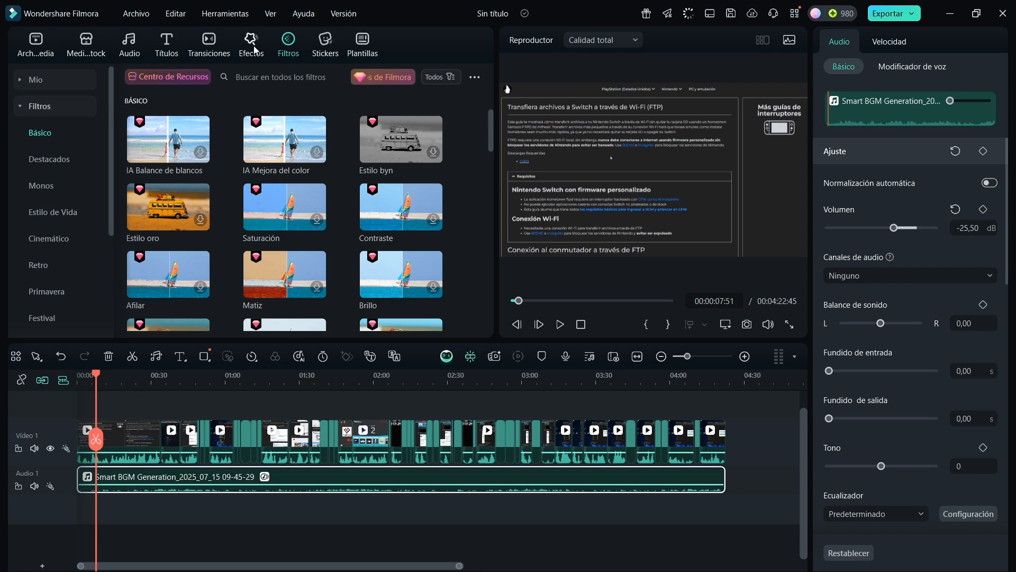
Return to the AI image generator and preview each of the four generated Nintendo Switch images
left_click(87, 53)
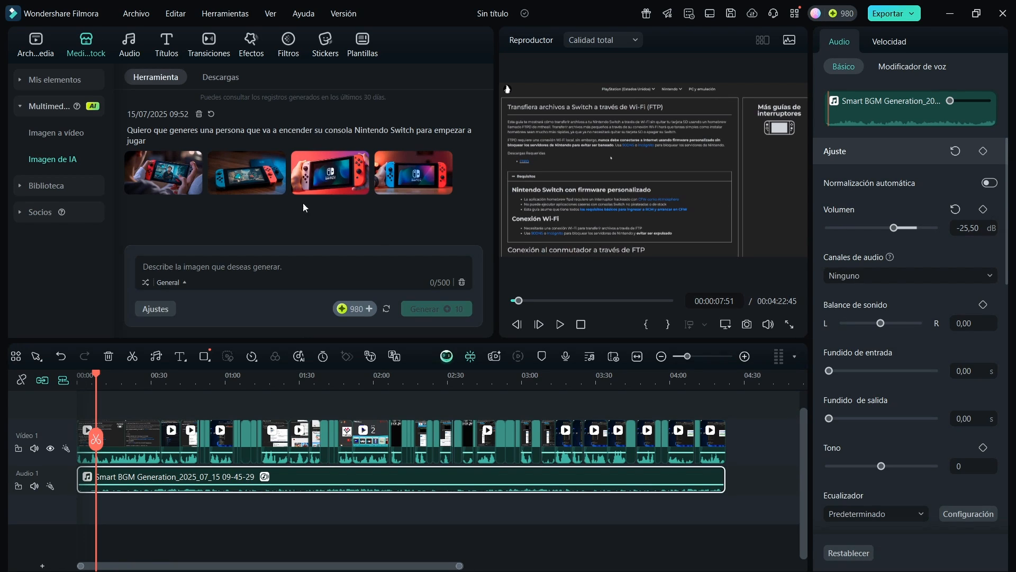
left_click(190, 183)
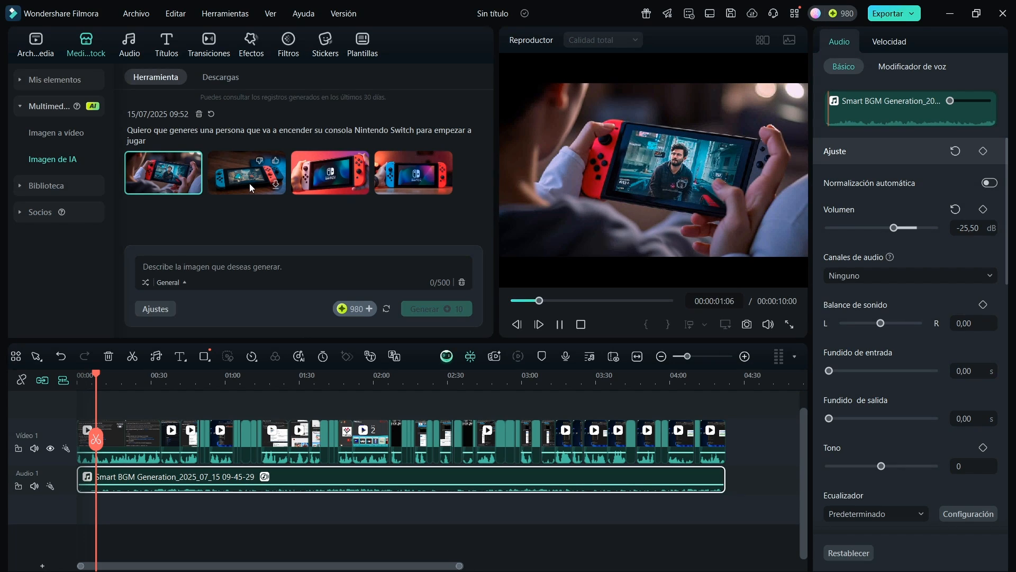
left_click(249, 183)
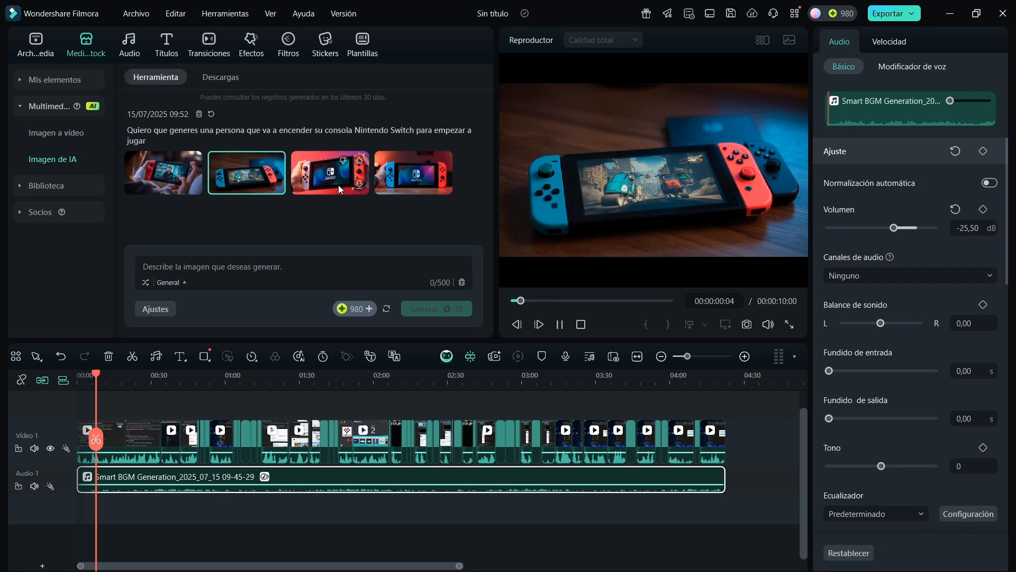
left_click(338, 185)
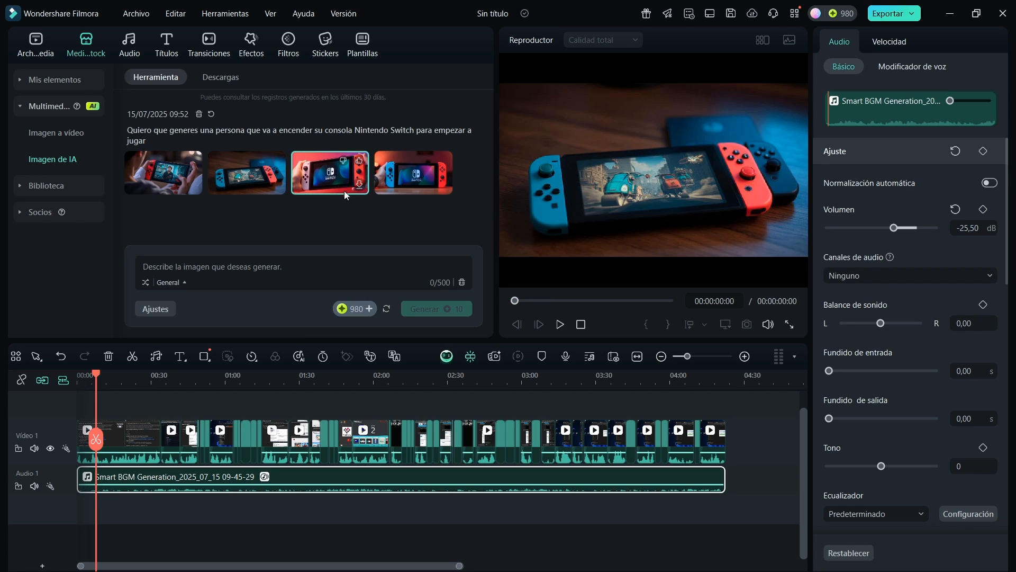
left_click(414, 182)
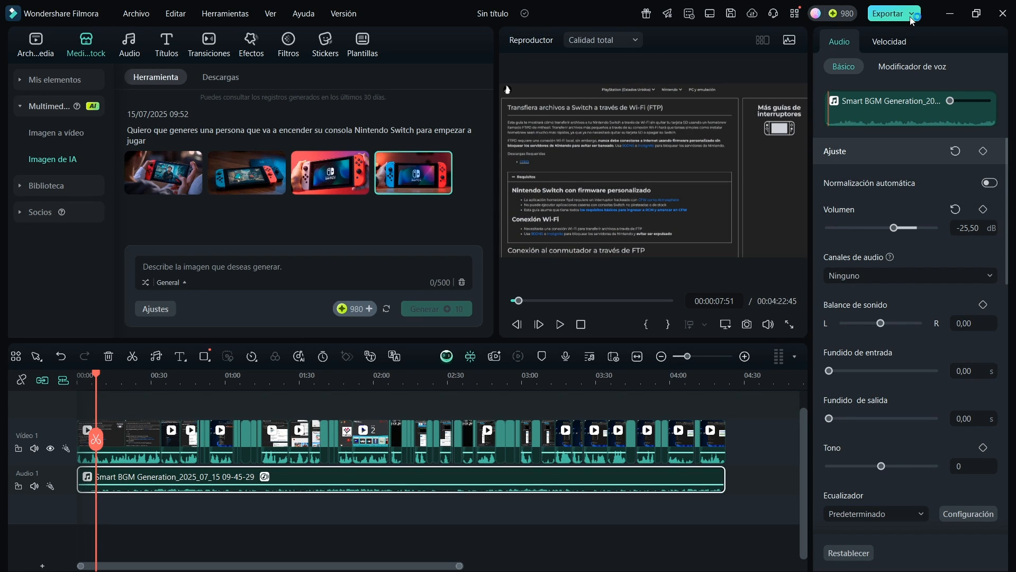
Export the edited sequence locally as "Switch FTP" into the Switch ftp folder under Vídeos, as a 1920*1080 MP4
left_click(910, 16)
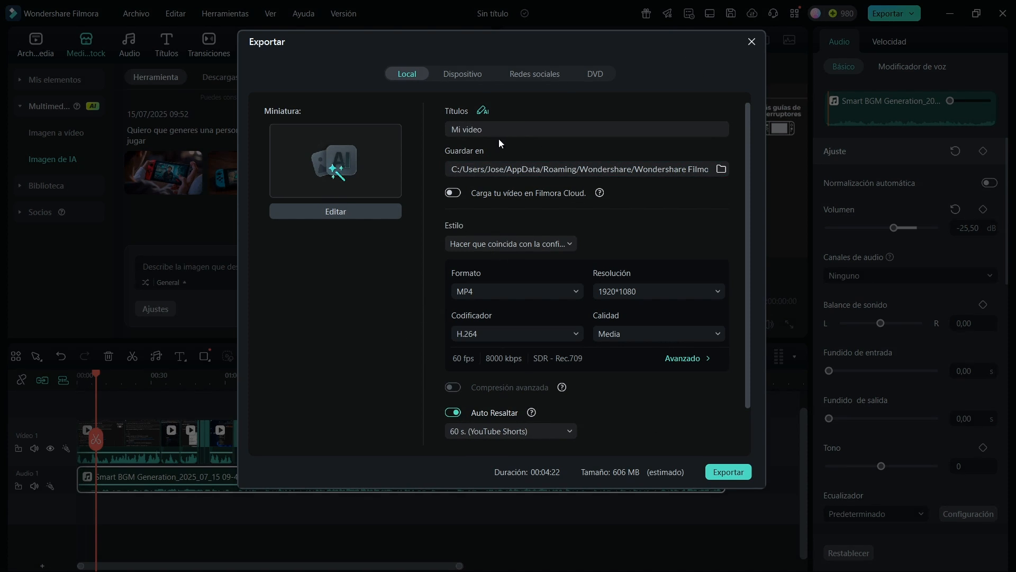
scroll(653, 242, "down", 2)
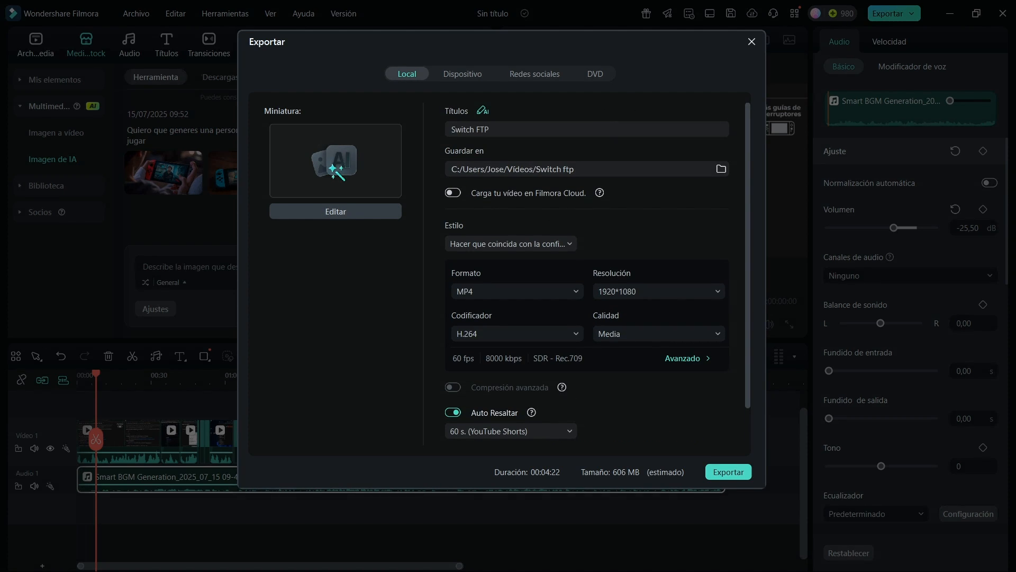
left_click(729, 472)
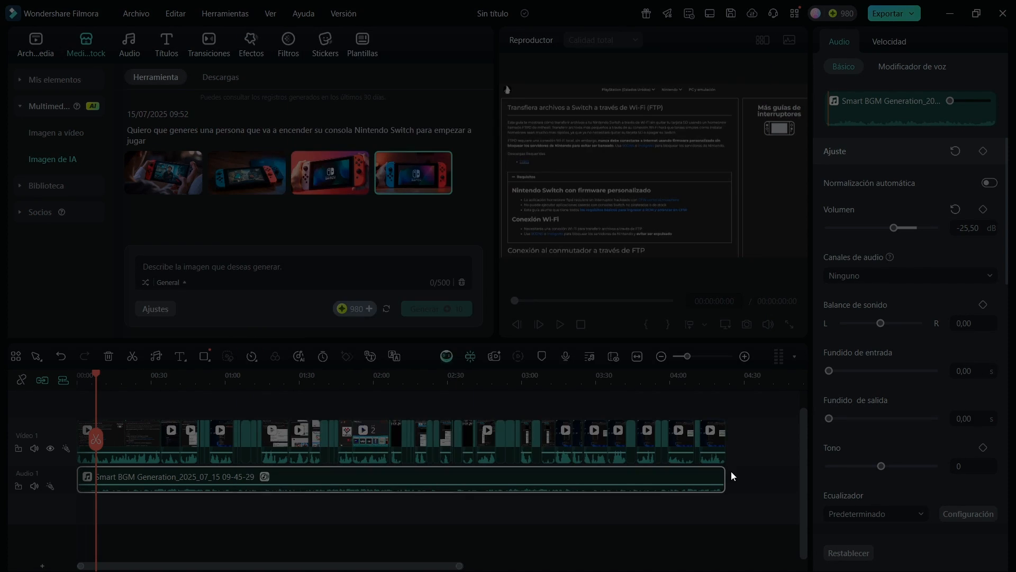